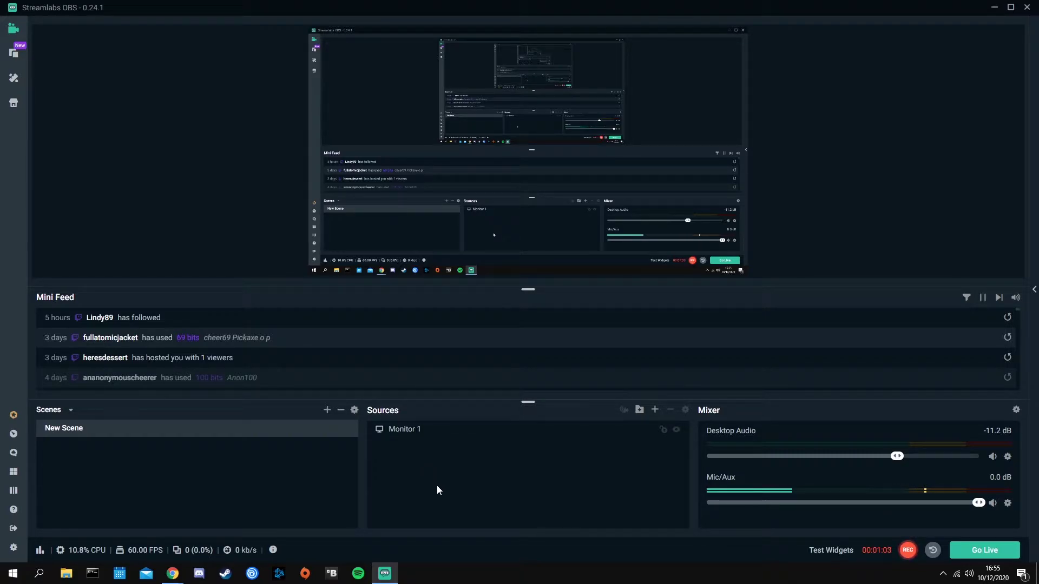
# Add a new Display Capture source named Display Capture to the scene instead of reusing the existing Monitor 1 source
pyautogui.click(655, 409)
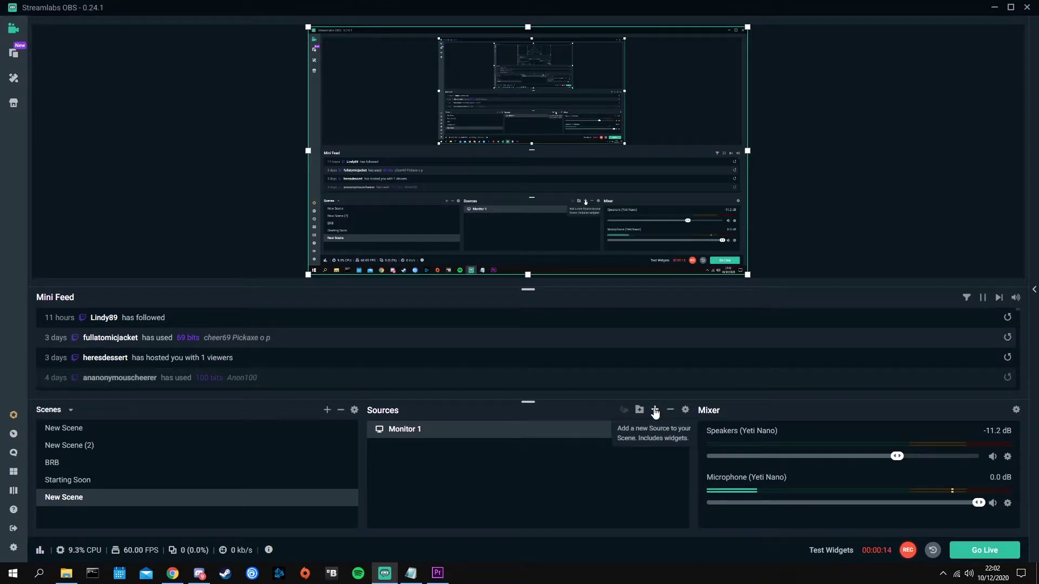
pyautogui.click(655, 411)
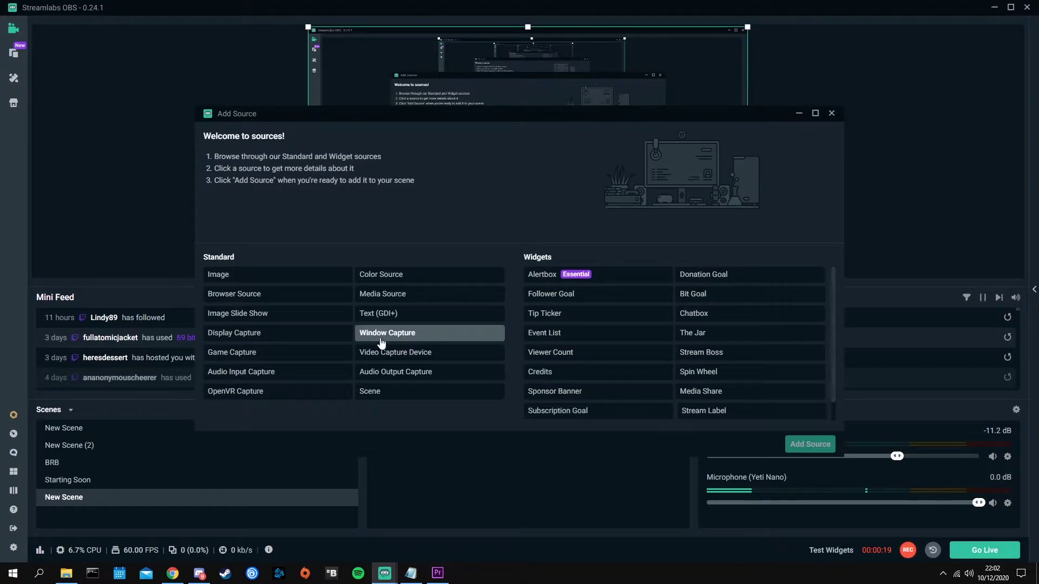
pyautogui.click(327, 338)
pyautogui.click(794, 445)
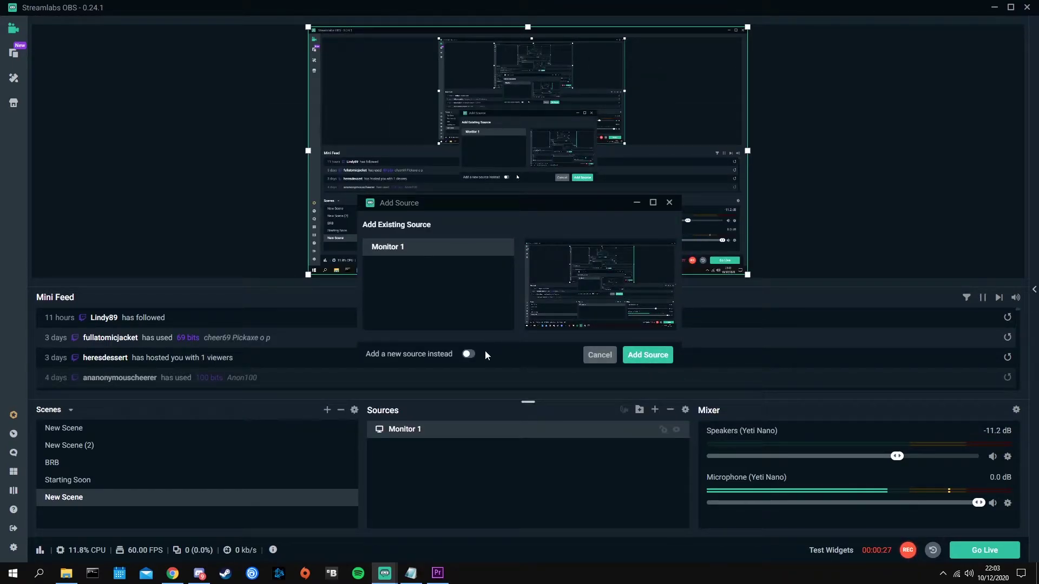
pyautogui.click(468, 354)
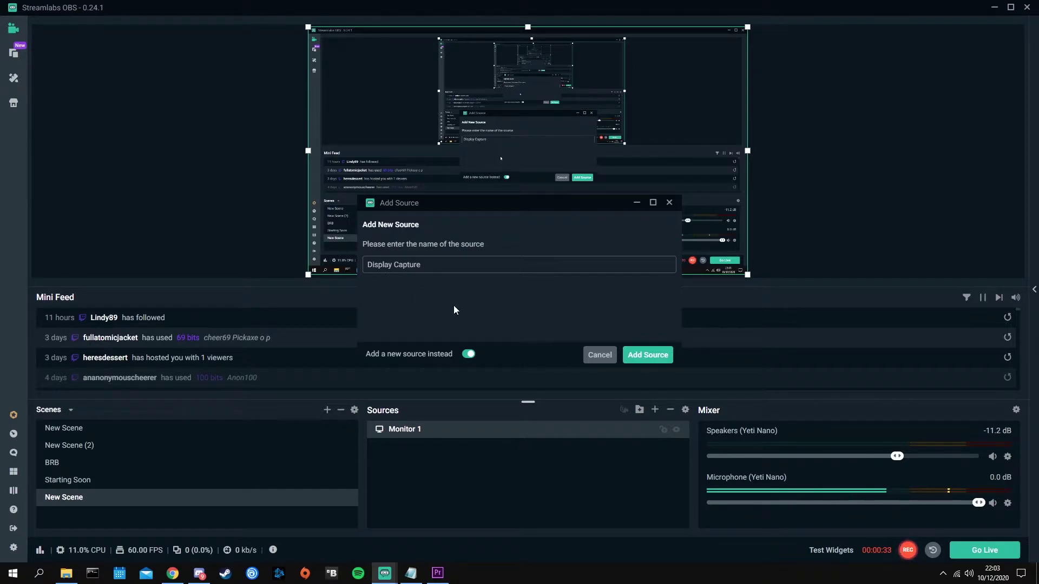
pyautogui.click(649, 355)
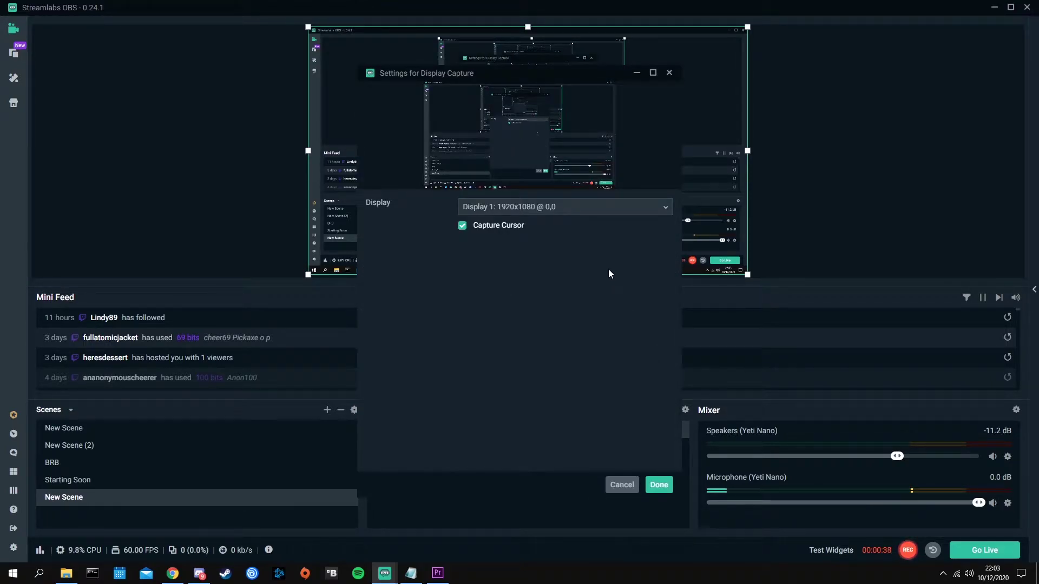
# Set the Display Capture source to Display 1: 1920x1080 @ 0,0 with Capture Cursor enabled
pyautogui.click(569, 210)
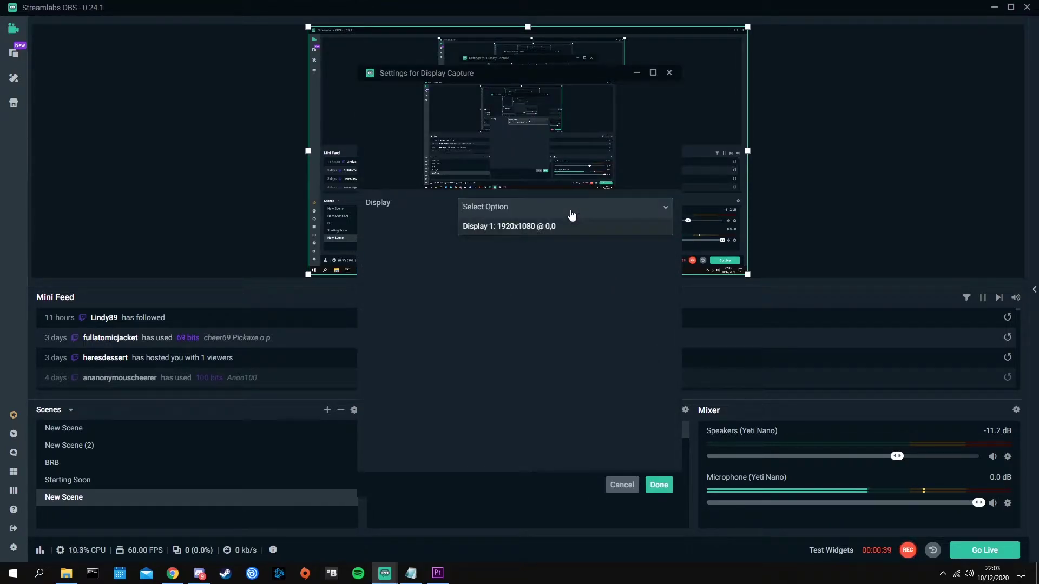
pyautogui.click(534, 227)
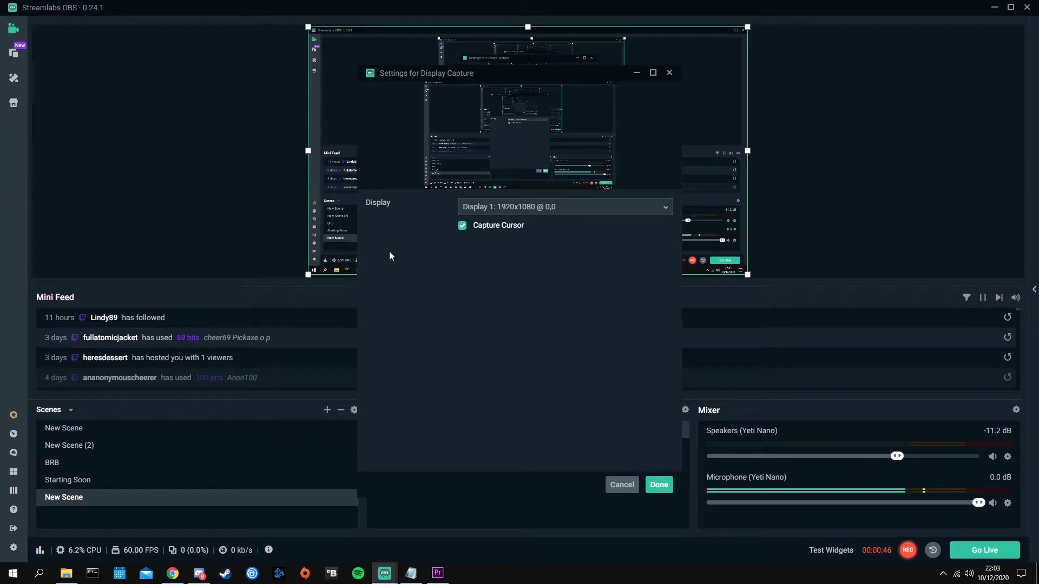
pyautogui.click(550, 211)
pyautogui.click(533, 228)
pyautogui.click(459, 227)
pyautogui.click(462, 225)
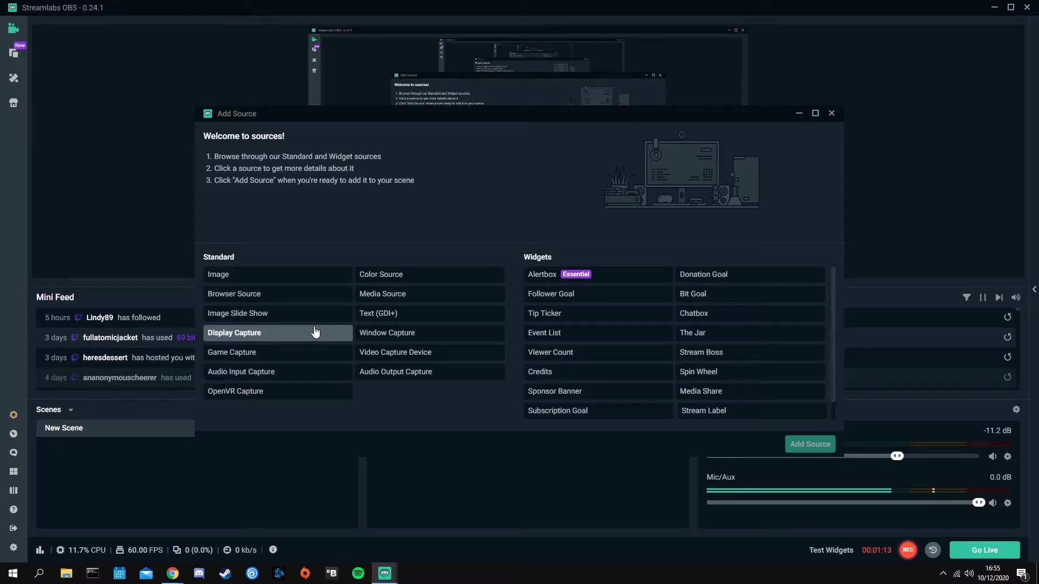
# Add a Follower Goal widget to the scene as a new source with the name Follower Goal
pyautogui.scroll(-1, 606, 356)
pyautogui.scroll(1, 608, 357)
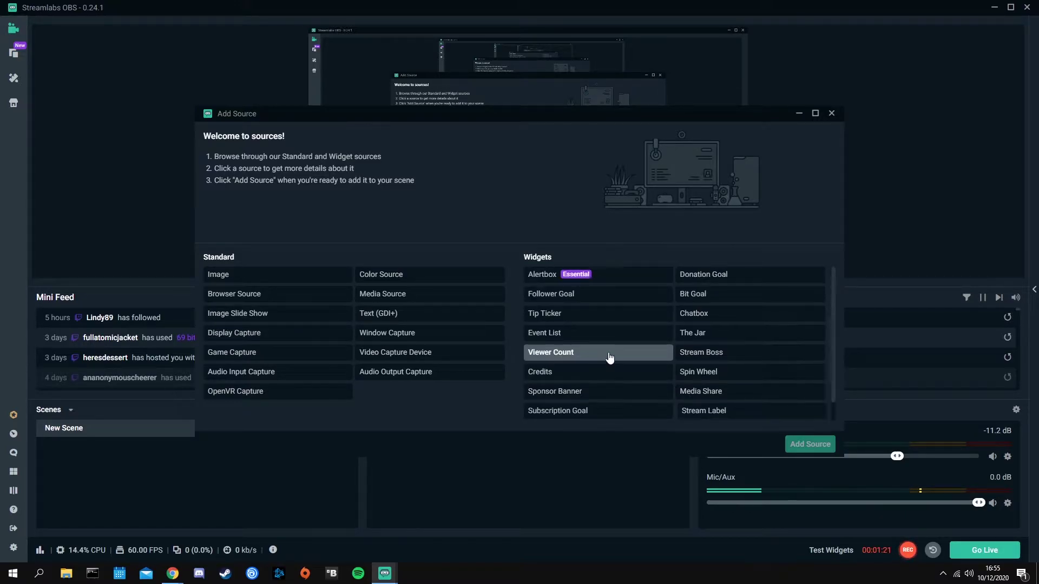
pyautogui.click(582, 295)
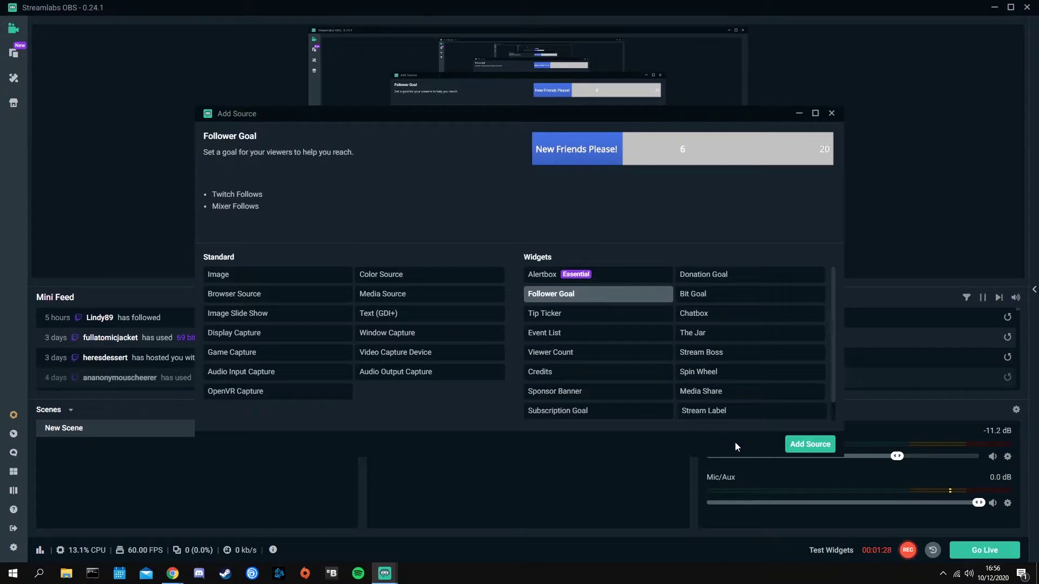
pyautogui.click(835, 451)
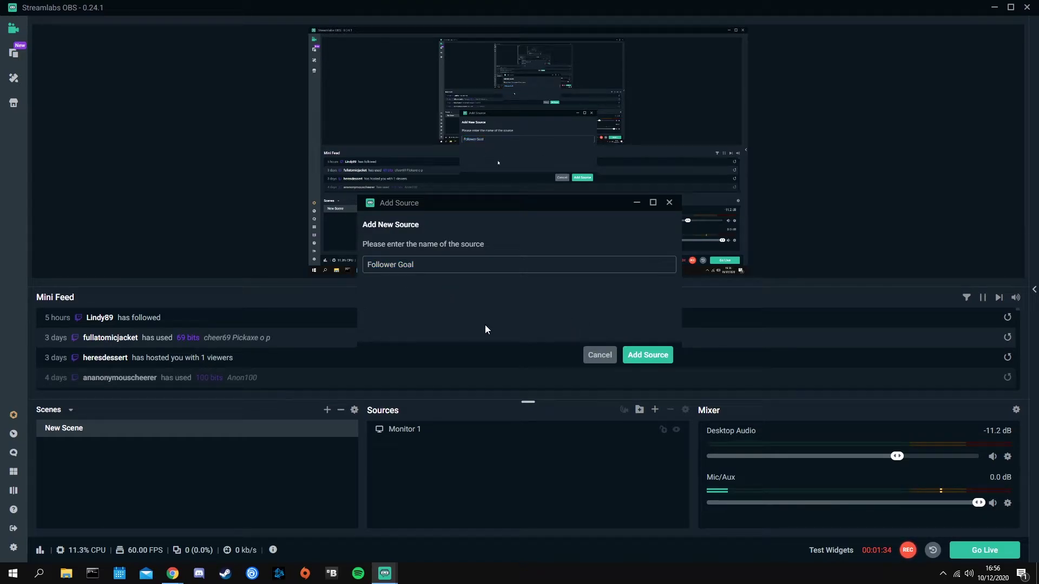
pyautogui.click(634, 358)
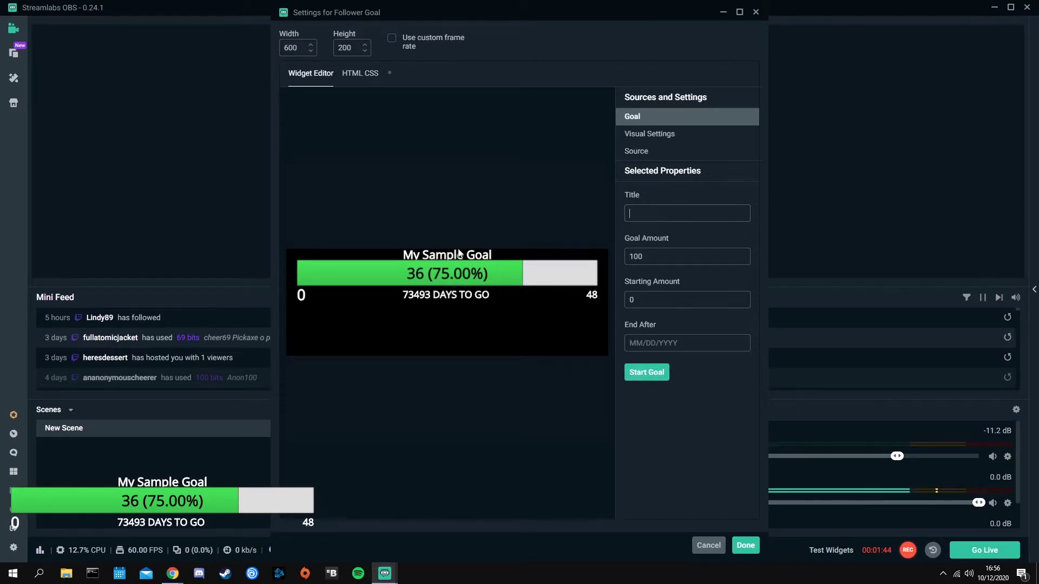
# Fill in the follower goal with title "Follow to be a cool kid :)", goal amount 5, starting amount 2, end date 10/31/2020, and close its settings
pyautogui.write('Follow to be a cool kid :)')
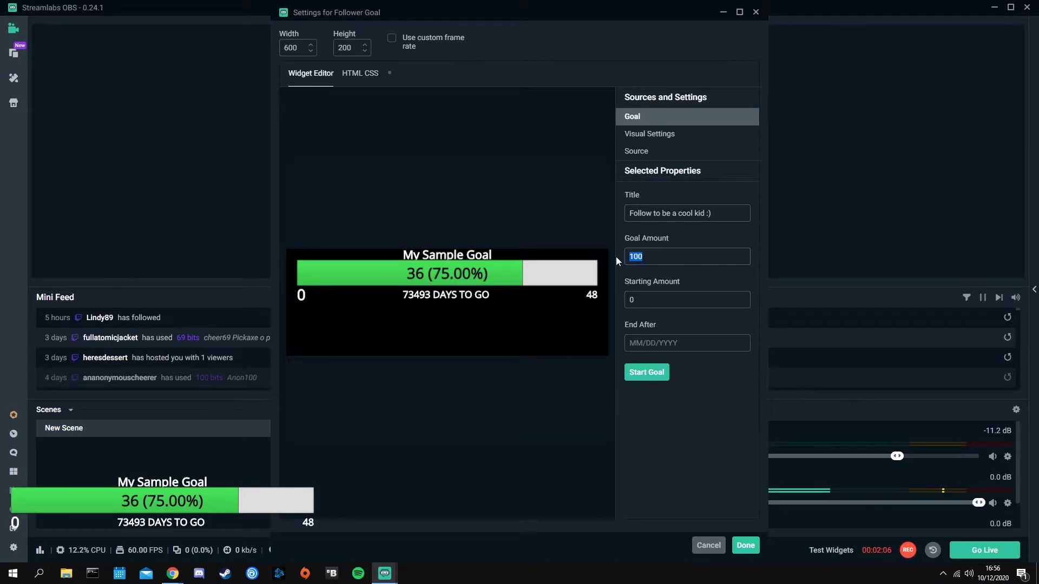
pyautogui.doubleClick(658, 259)
pyautogui.write('5')
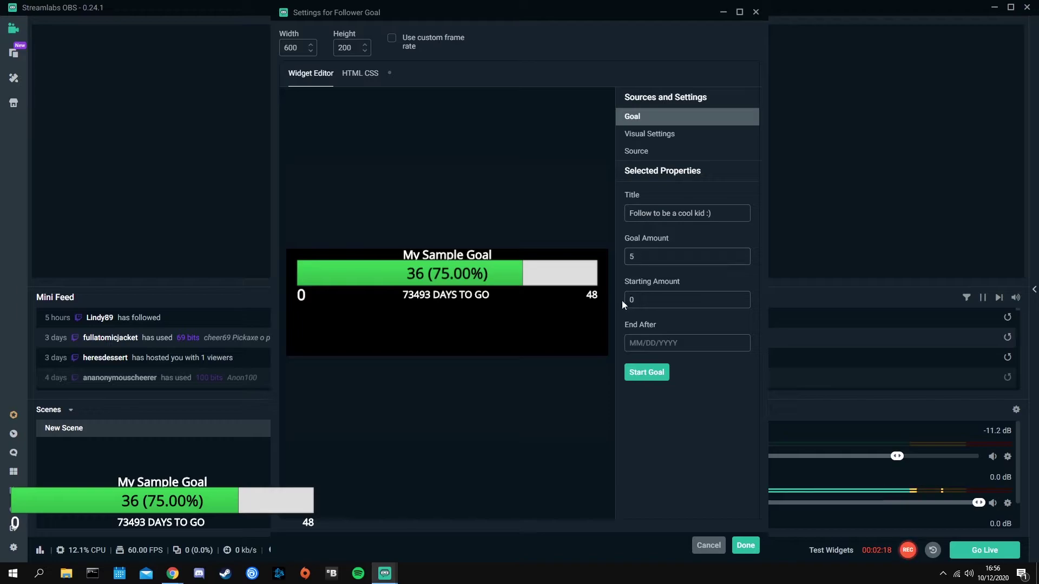
pyautogui.moveTo(641, 302); pyautogui.dragTo(618, 302)
pyautogui.click(657, 349)
pyautogui.write('10/31/')
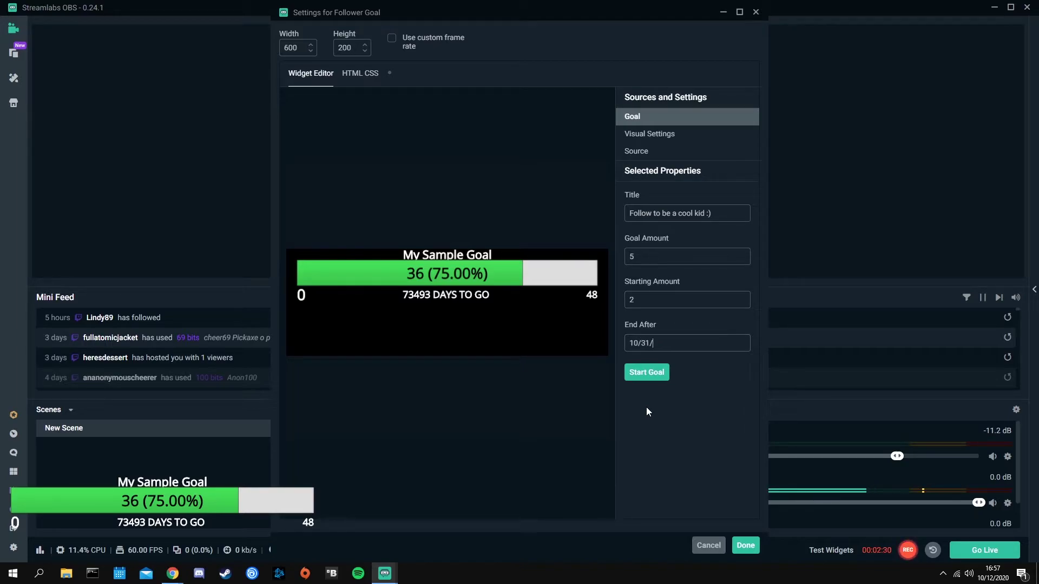
pyautogui.write('2020')
pyautogui.click(745, 545)
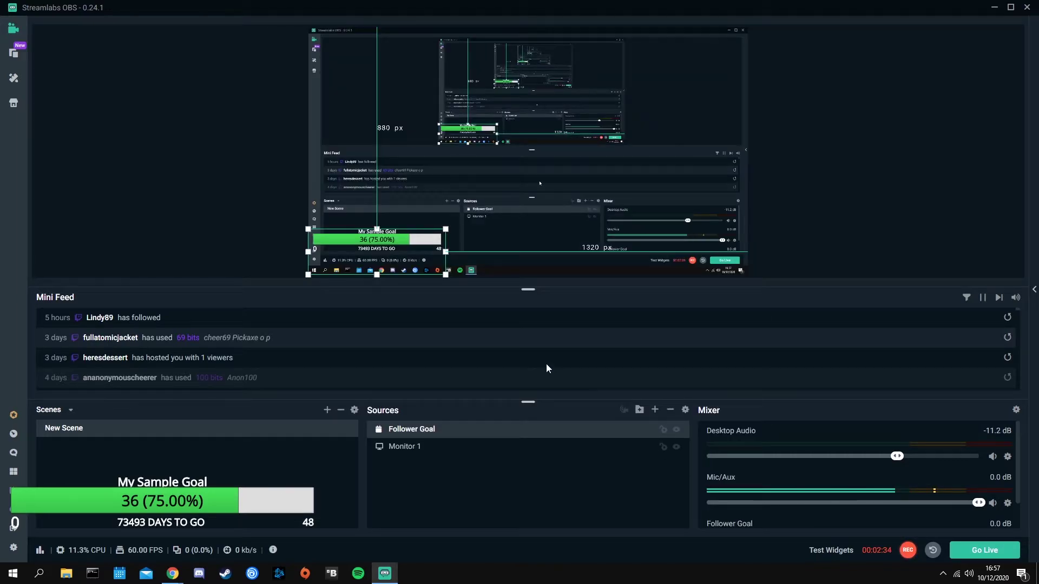
# Try the Follower Goal widget at the bottom edge and upper-left corner of the preview canvas, and place it near the centre
pyautogui.moveTo(400, 270); pyautogui.dragTo(598, 213)
pyautogui.rightClick(263, 175)
pyautogui.moveTo(643, 268); pyautogui.dragTo(371, 272)
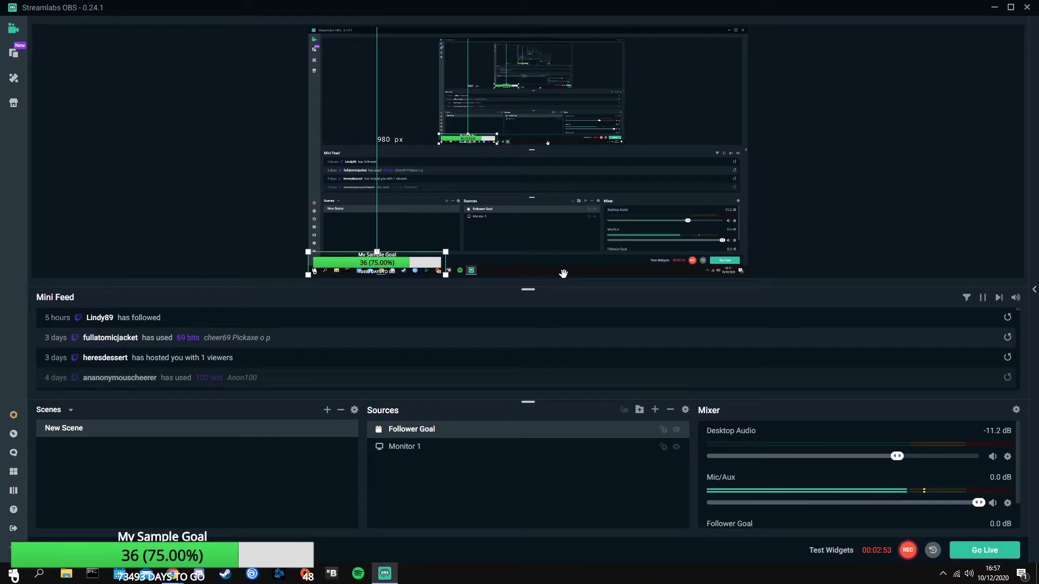
pyautogui.moveTo(382, 269); pyautogui.dragTo(452, 267)
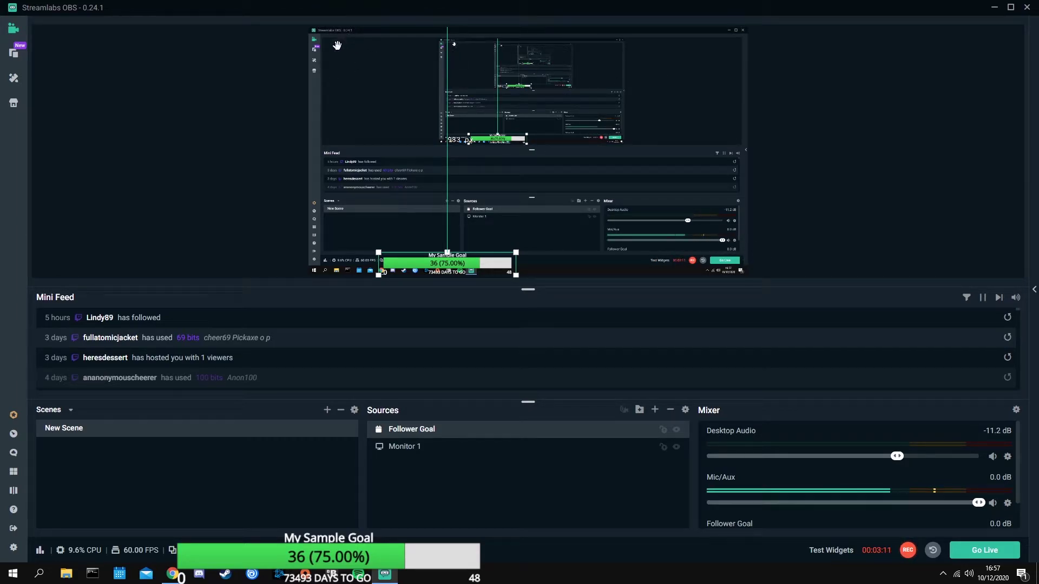
pyautogui.moveTo(472, 263); pyautogui.dragTo(402, 52)
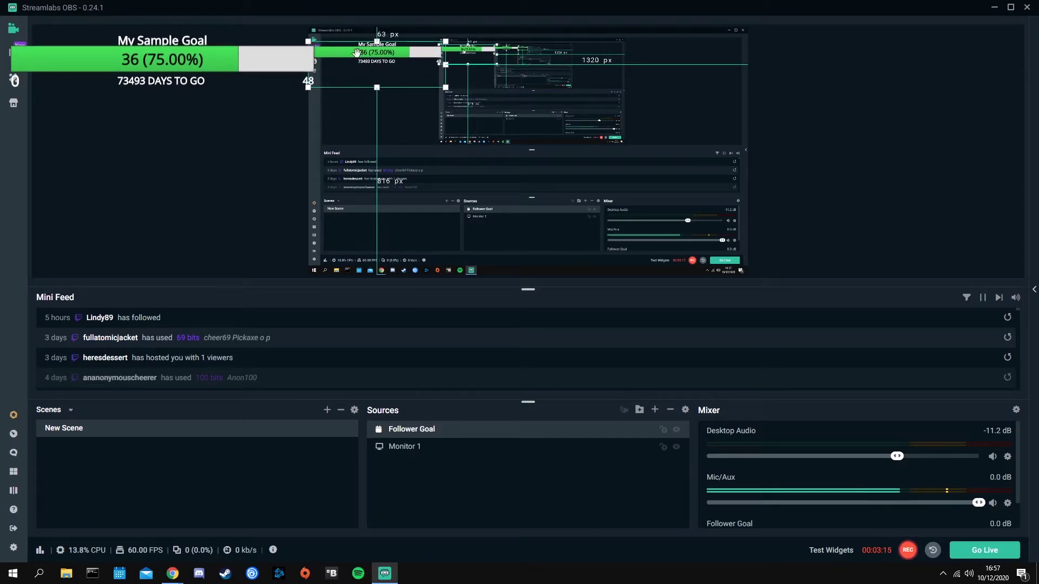
pyautogui.moveTo(357, 53); pyautogui.dragTo(526, 155)
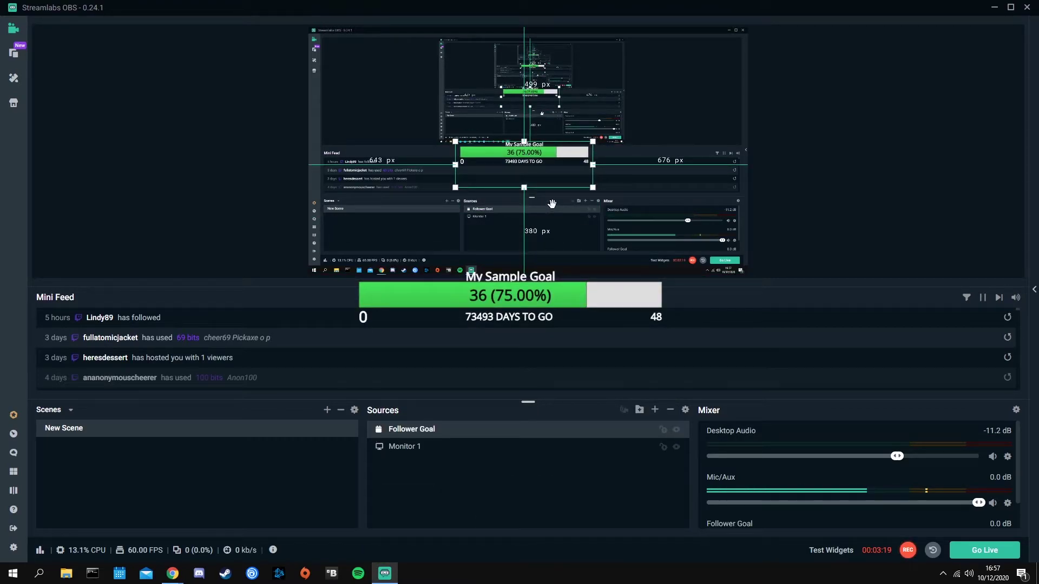
# Reopen the Follower Goal settings and start a goal titled "Spooky Followers :)" with goal amount 5, starting amount 2 and end date 10/31/2020
pyautogui.rightClick(515, 437)
pyautogui.click(602, 343)
pyautogui.click(661, 216)
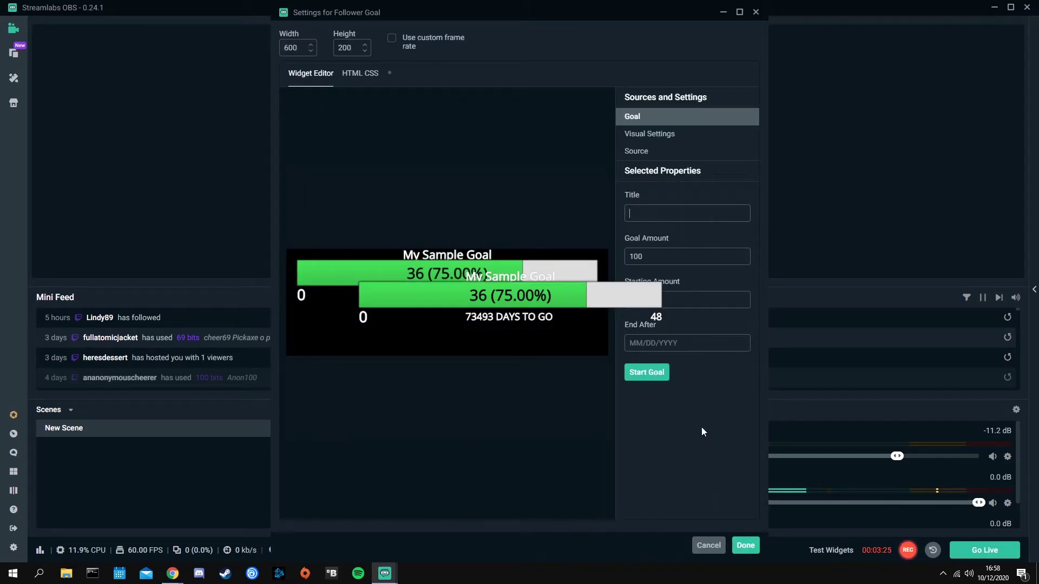
pyautogui.write('Spooky Followers :)')
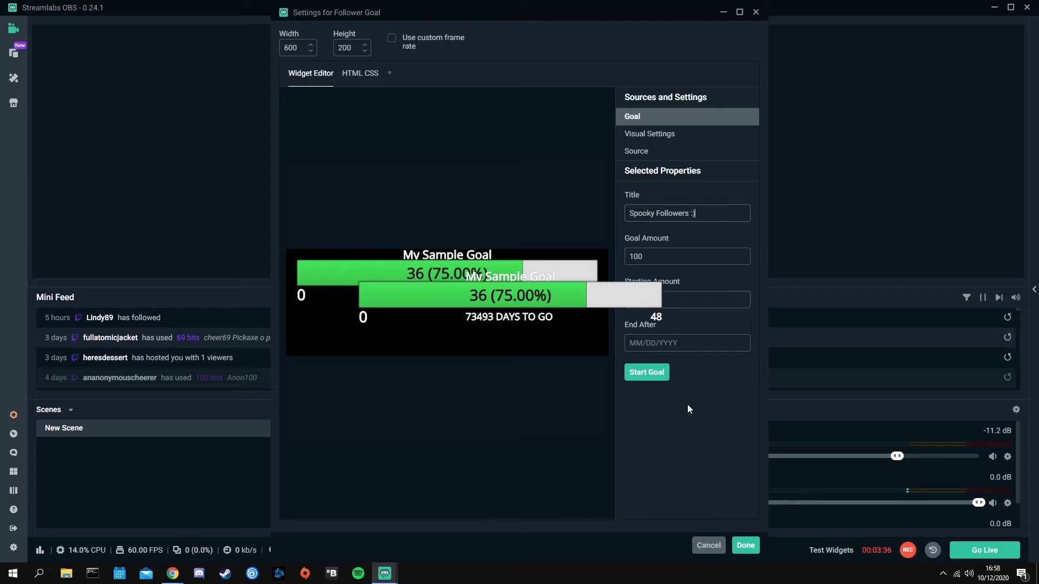
pyautogui.press('Tab')
pyautogui.press('End')
pyautogui.press('BackSpace')
pyautogui.press('BackSpace')
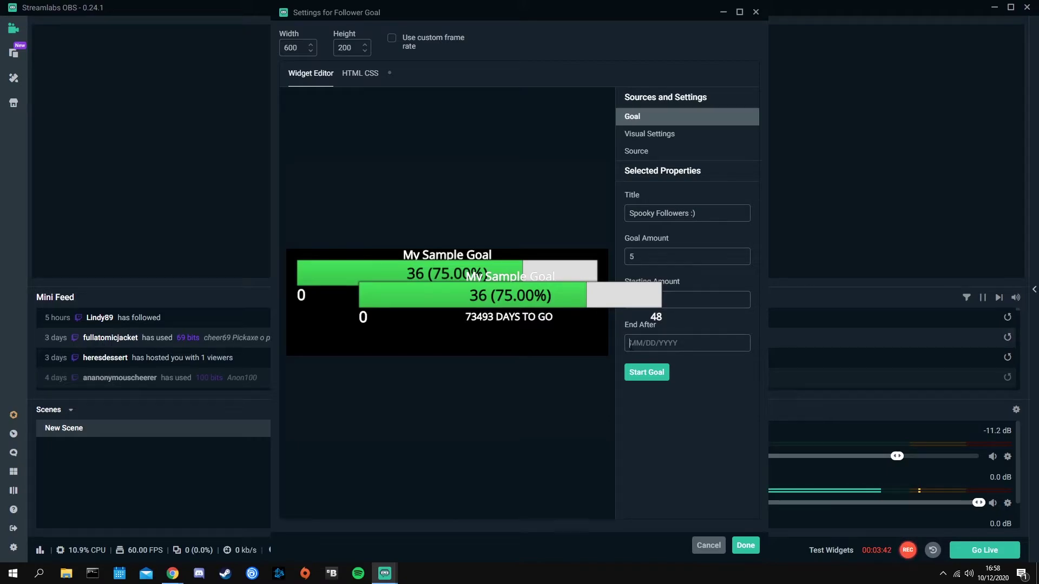
pyautogui.write('10/31/2020')
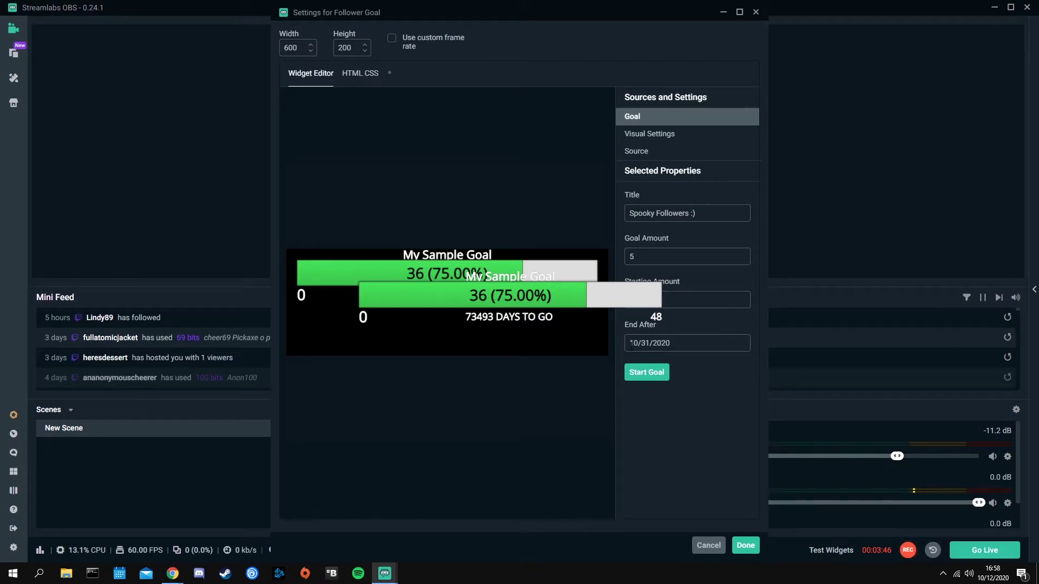
pyautogui.click(655, 374)
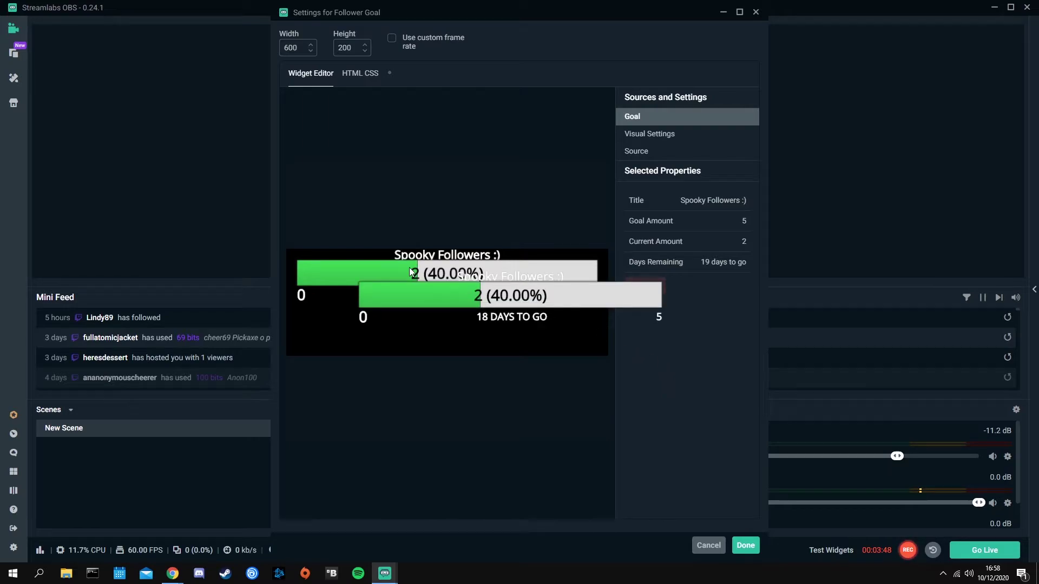
pyautogui.click(746, 545)
# Shift the Follower Goal widget on the canvas and try Monitor 1 above it in the source order, restoring Follower Goal on top
pyautogui.moveTo(533, 153); pyautogui.dragTo(537, 178)
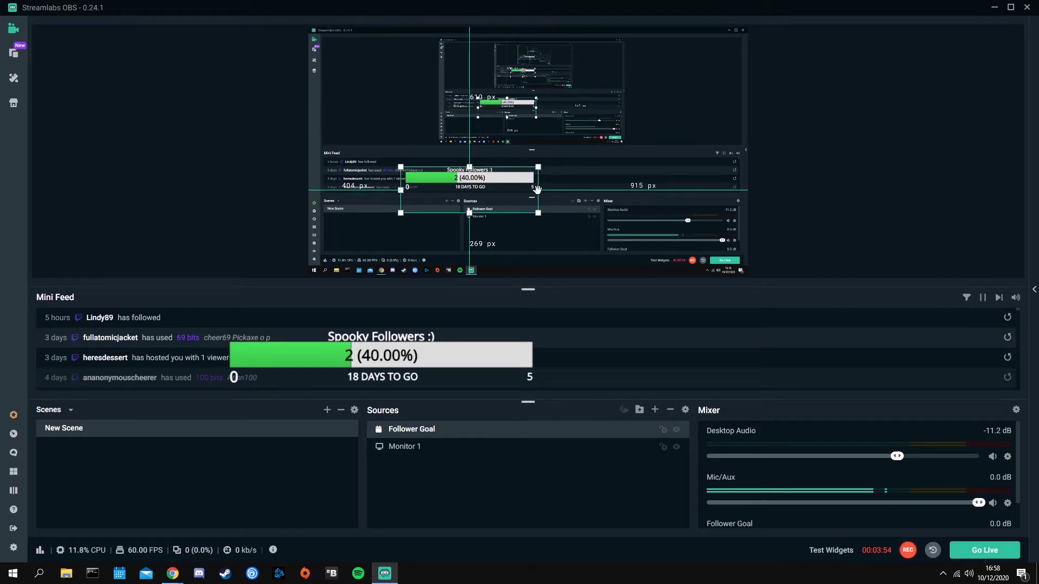
pyautogui.click(442, 441)
pyautogui.moveTo(442, 442); pyautogui.dragTo(440, 429)
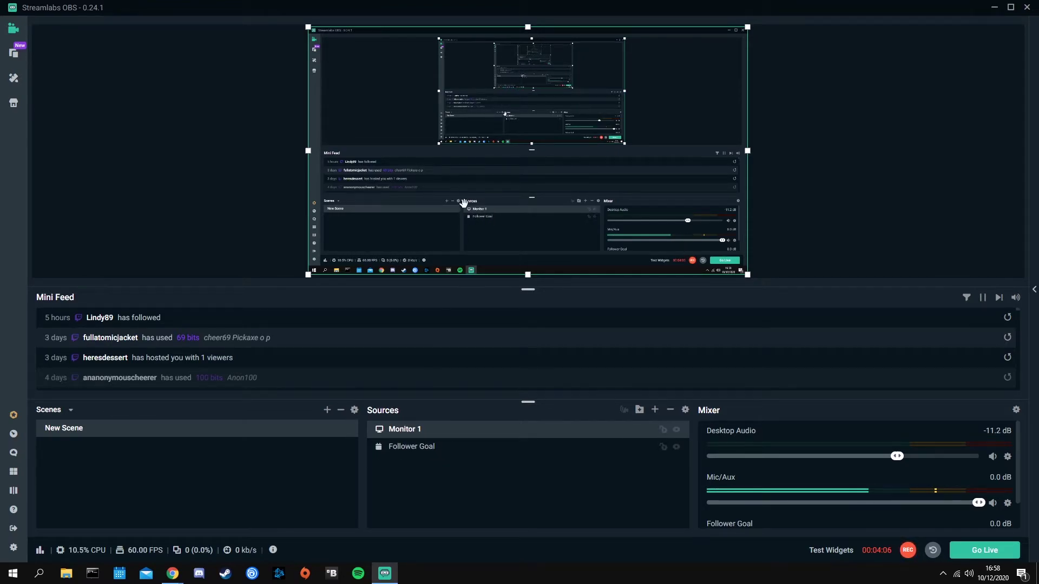
pyautogui.moveTo(429, 451); pyautogui.dragTo(428, 433)
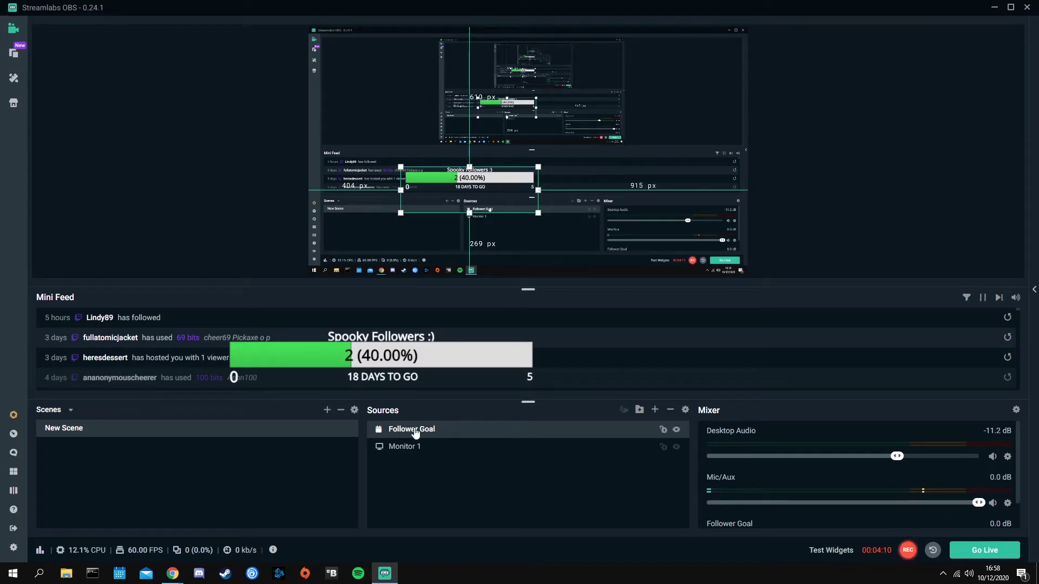
# Enlarge the Follower Goal widget to the full canvas width and move it lower on the canvas
pyautogui.moveTo(480, 180); pyautogui.dragTo(592, 27)
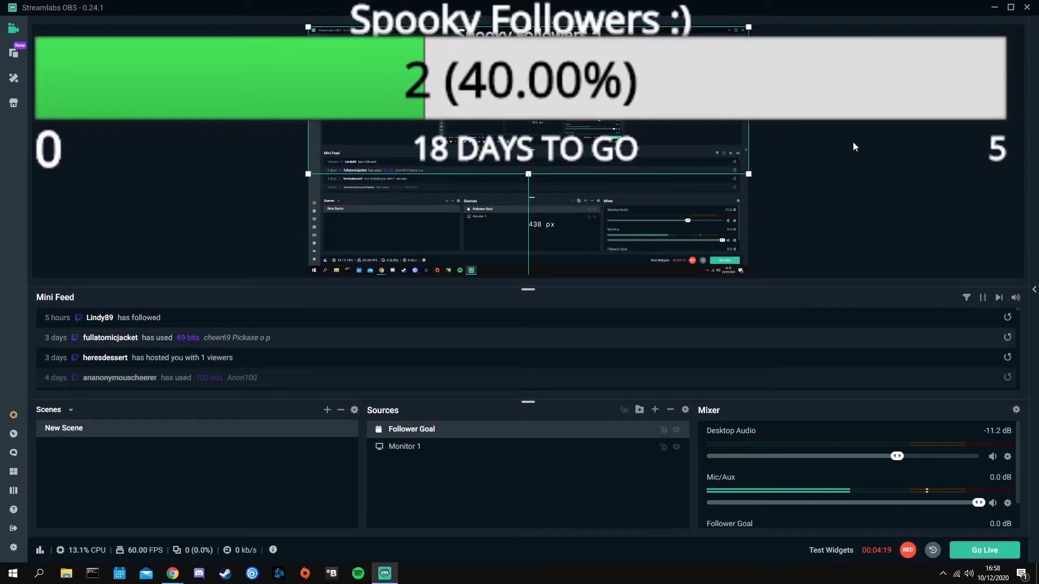
pyautogui.click(854, 163)
pyautogui.moveTo(541, 66); pyautogui.dragTo(544, 142)
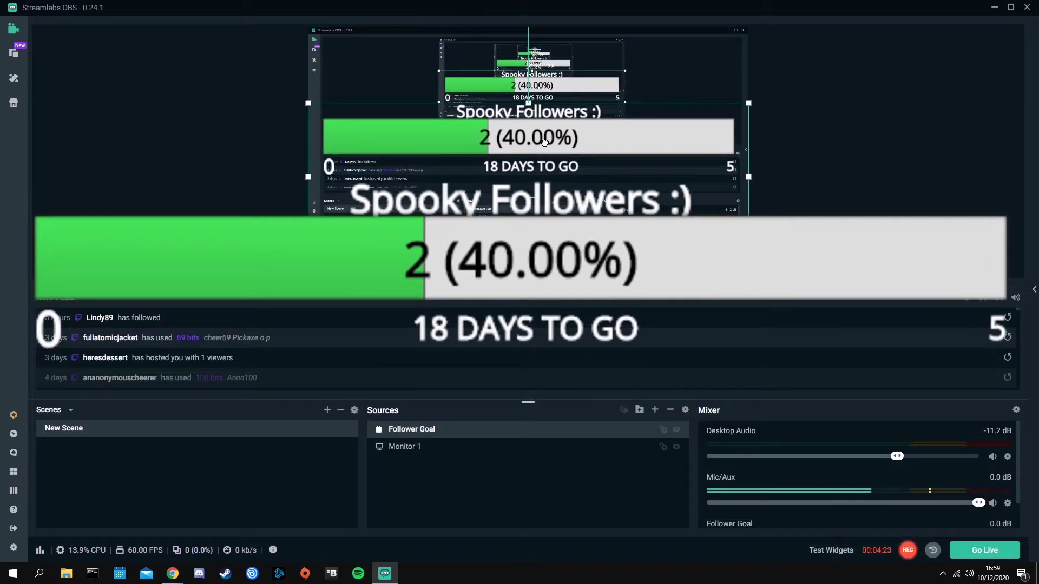
# Shrink the Follower Goal widget to about a quarter of the canvas width and place it in the canvas's bottom-left corner
pyautogui.moveTo(755, 102); pyautogui.dragTo(414, 216)
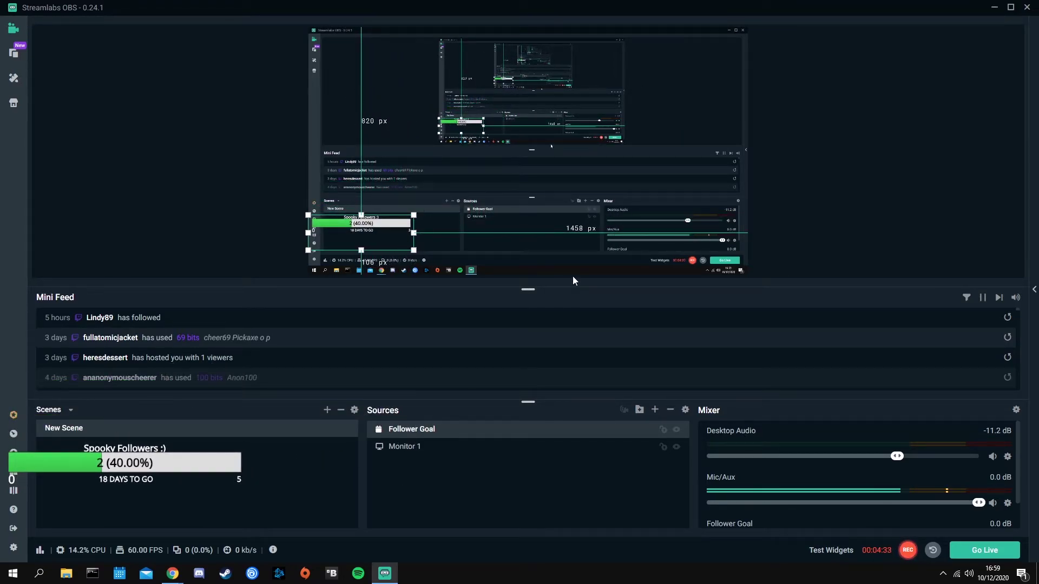
pyautogui.moveTo(366, 249); pyautogui.dragTo(367, 274)
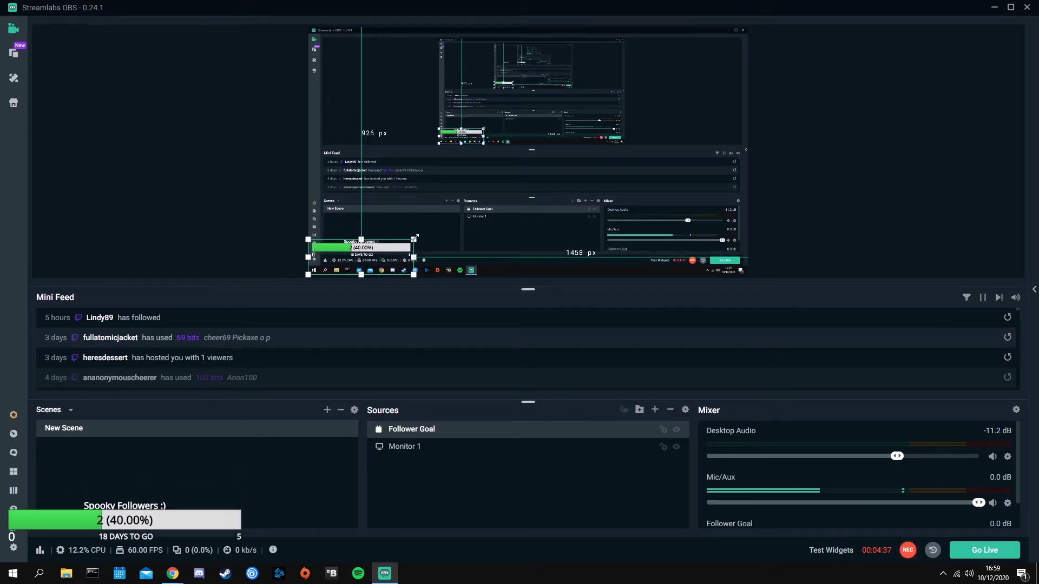
pyautogui.moveTo(415, 237); pyautogui.dragTo(424, 235)
pyautogui.click(217, 225)
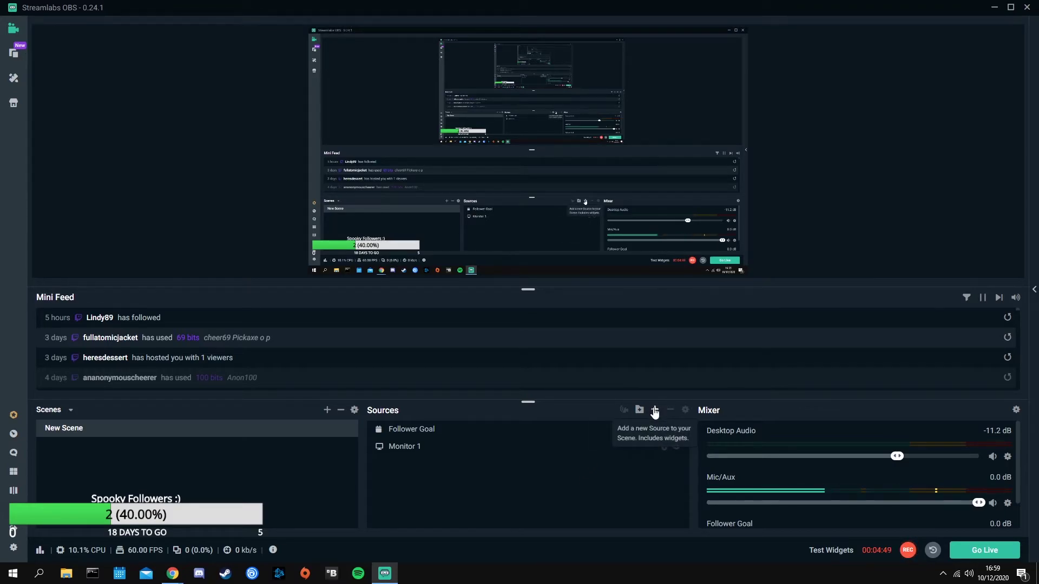
# Add an Alertbox widget source to the scene, keeping the name Alertbox
pyautogui.click(654, 411)
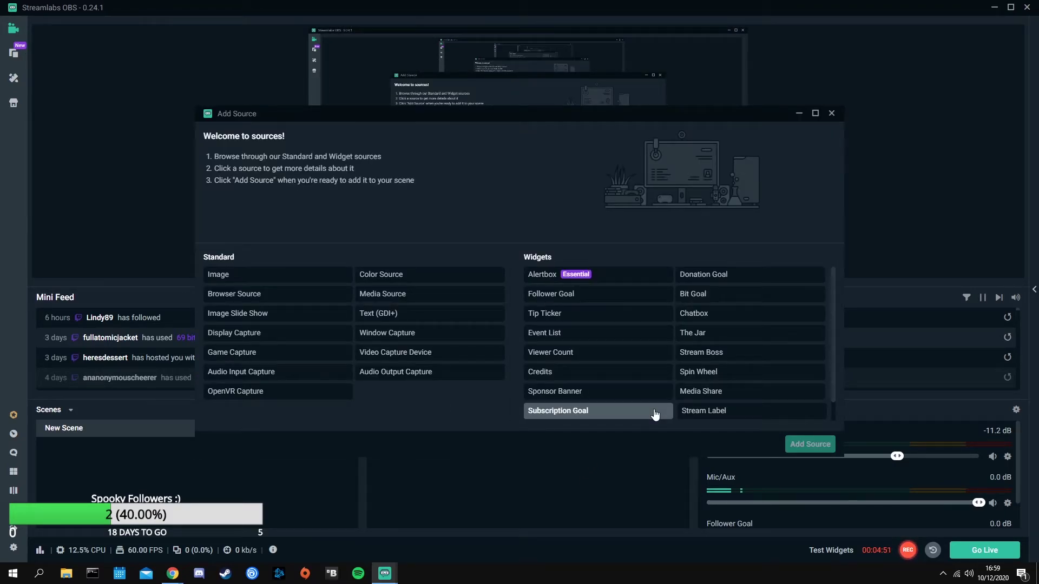
pyautogui.click(581, 275)
pyautogui.click(809, 445)
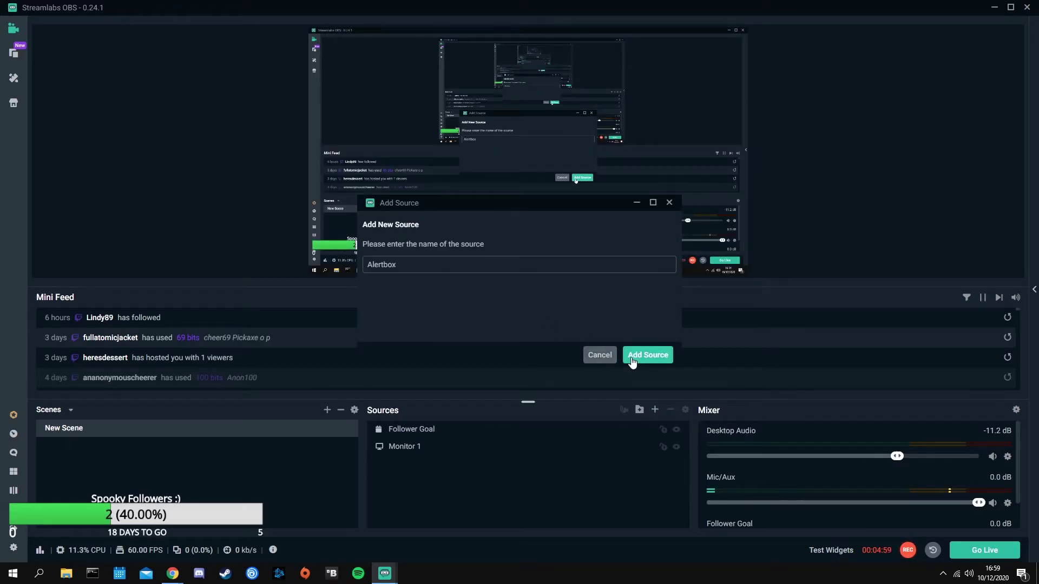
pyautogui.click(647, 355)
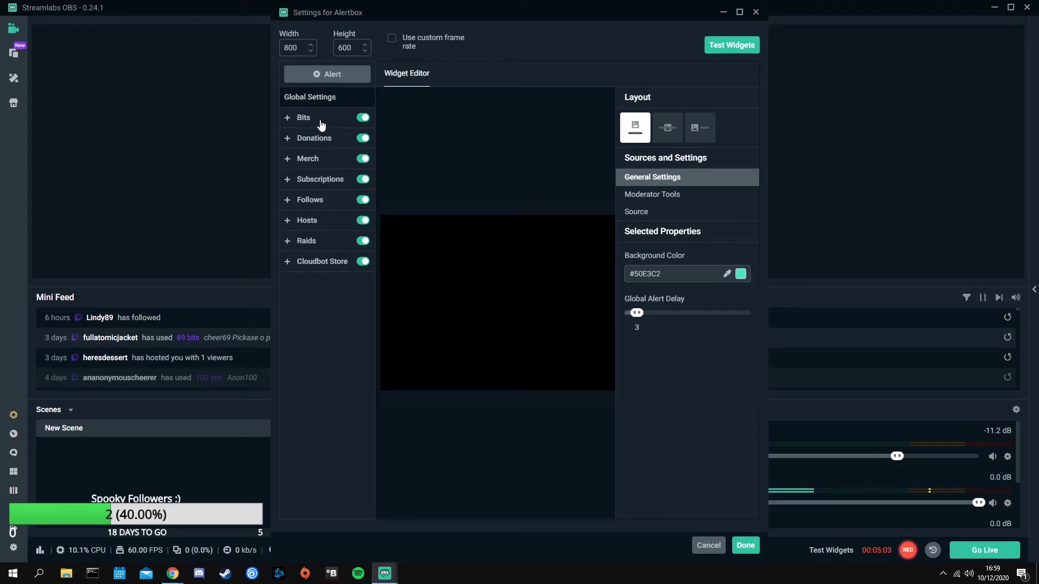
# Look through the Bits alert variations in the Alertbox settings, closing the group again
pyautogui.click(287, 119)
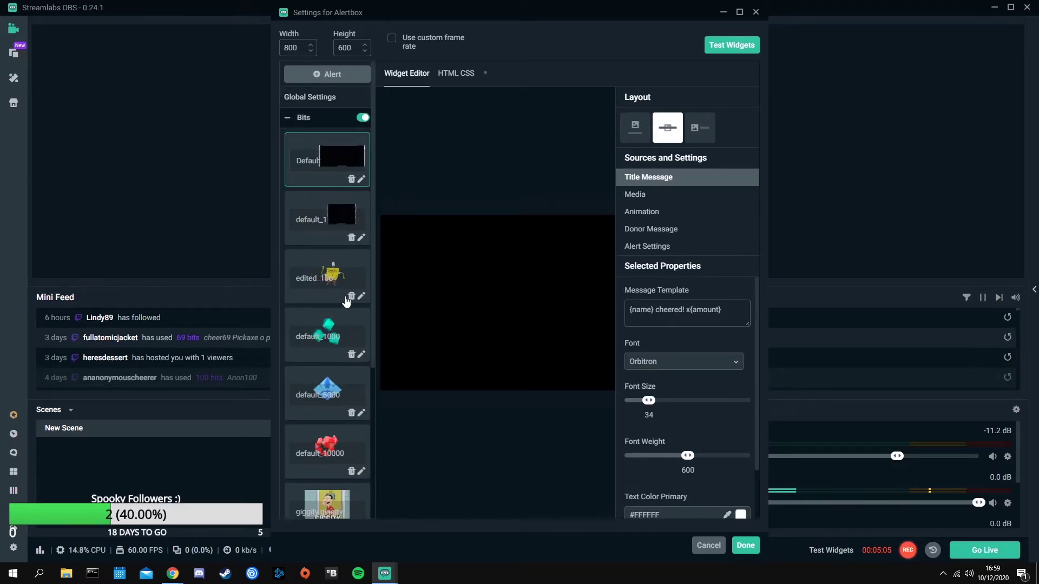
pyautogui.scroll(-4, 327, 325)
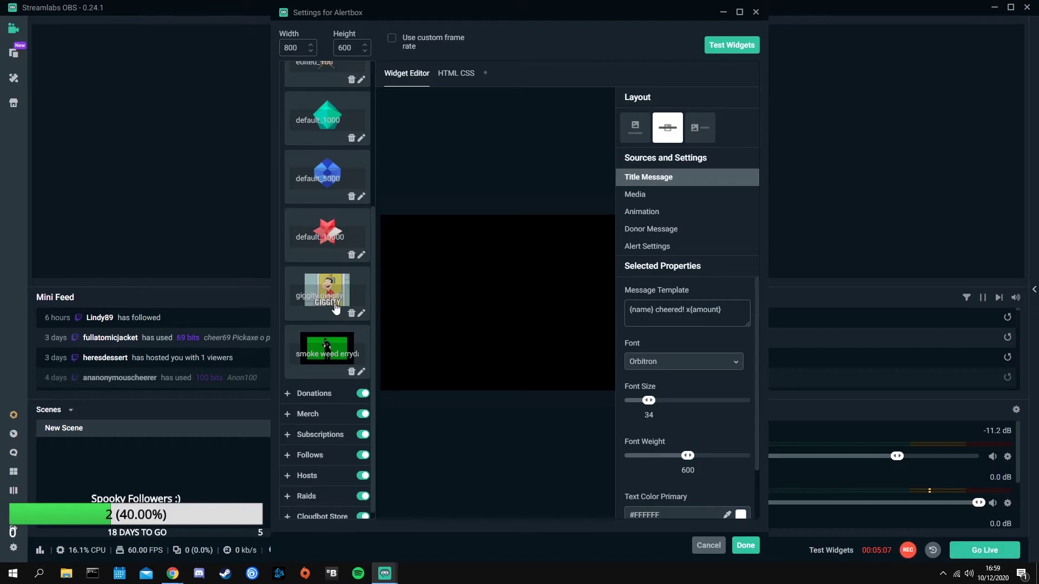
pyautogui.scroll(3, 314, 324)
pyautogui.scroll(2, 303, 227)
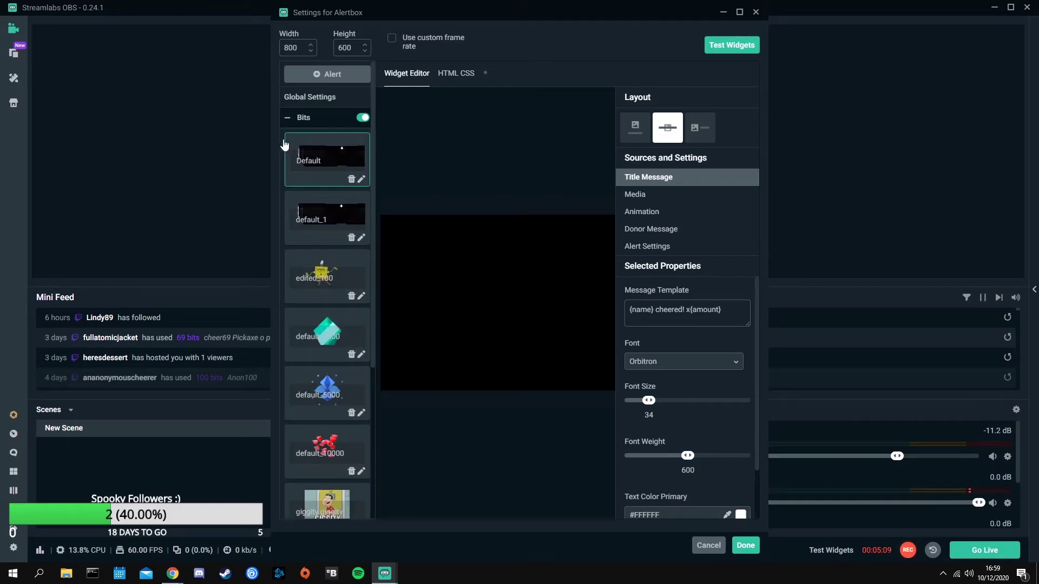
pyautogui.click(288, 119)
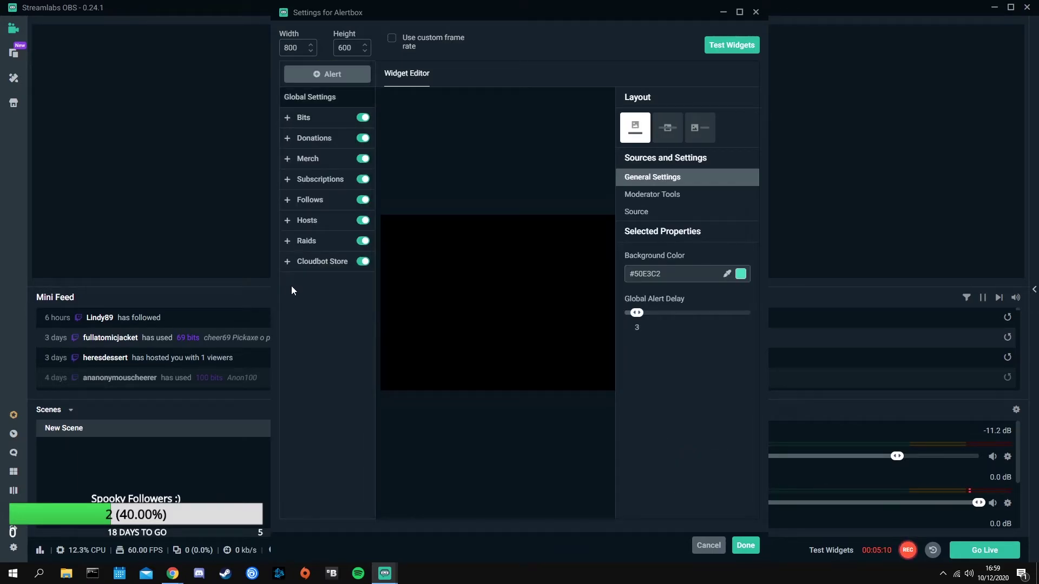
# Examine the Donations, Merch, Subscriptions and Follows alert groups, including the message template of the default follow alert
pyautogui.click(288, 139)
pyautogui.click(288, 139)
pyautogui.click(288, 160)
pyautogui.click(287, 160)
pyautogui.click(286, 182)
pyautogui.click(287, 182)
pyautogui.click(288, 201)
pyautogui.click(289, 204)
pyautogui.click(289, 205)
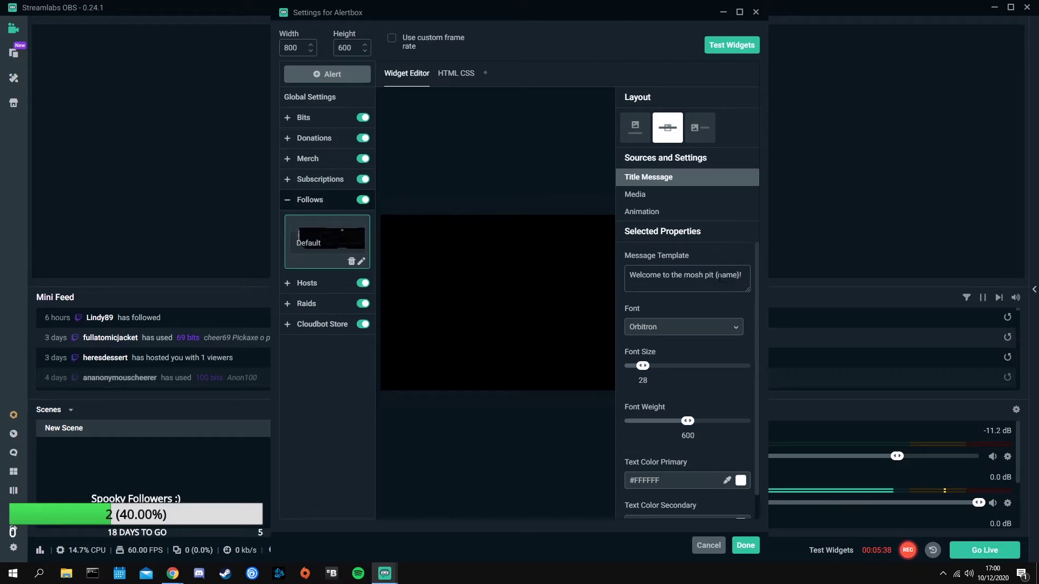
pyautogui.click(720, 276)
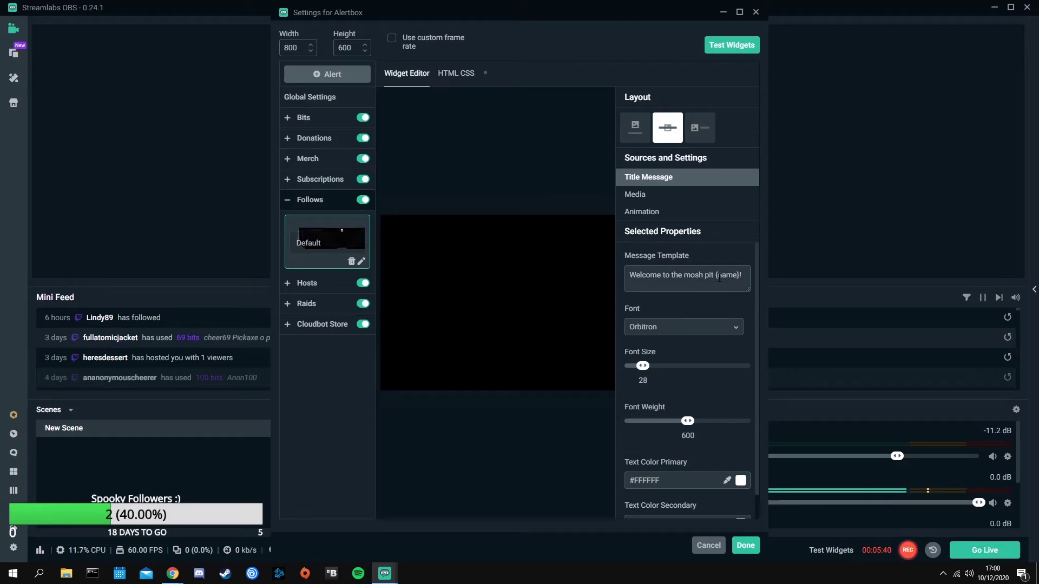
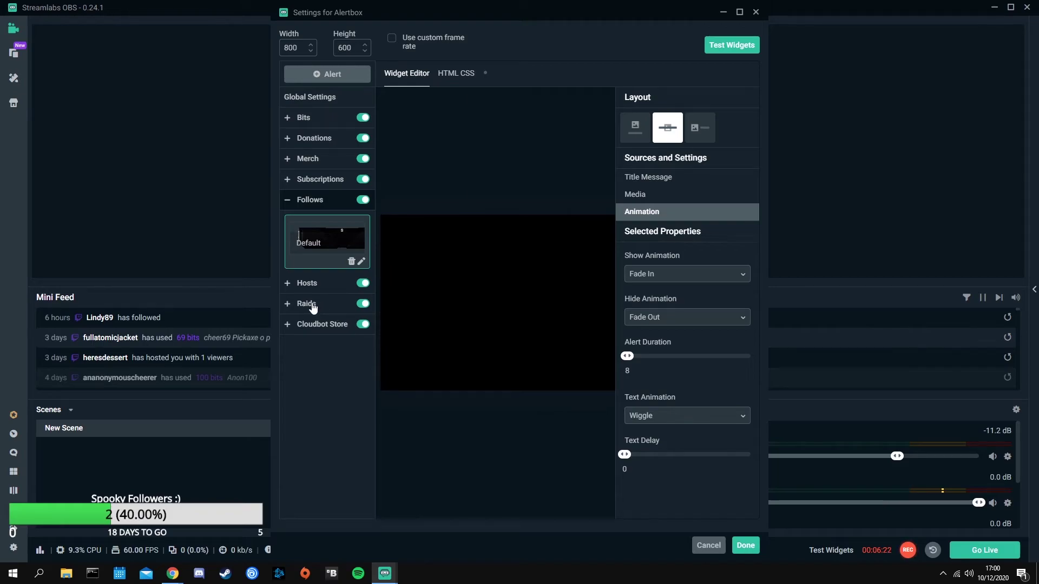
# Review the default raid alert's title message, animation and alert settings
pyautogui.click(313, 307)
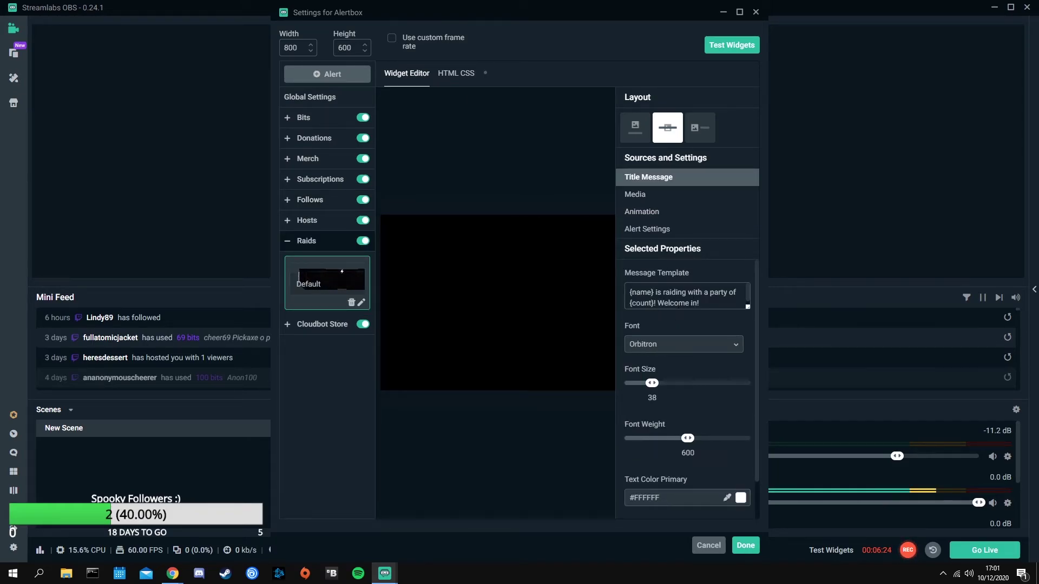
pyautogui.scroll(-1, 699, 386)
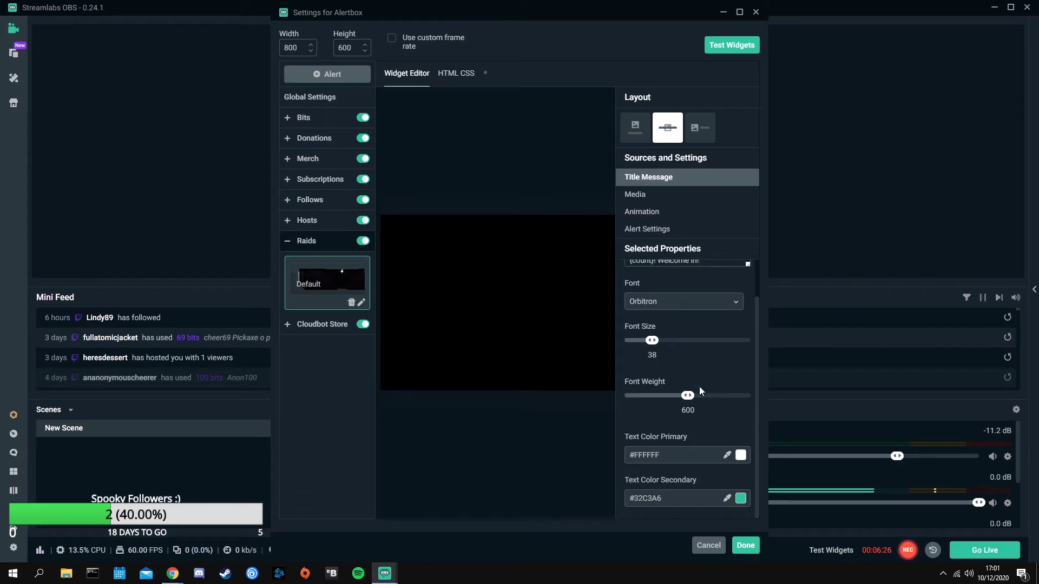
pyautogui.scroll(1, 699, 387)
pyautogui.click(651, 212)
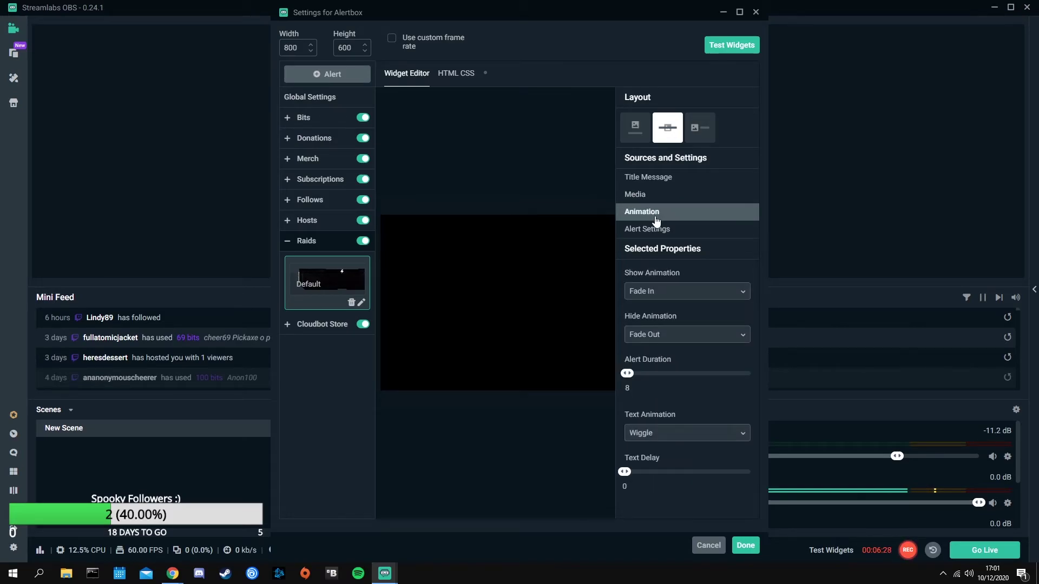
pyautogui.click(656, 230)
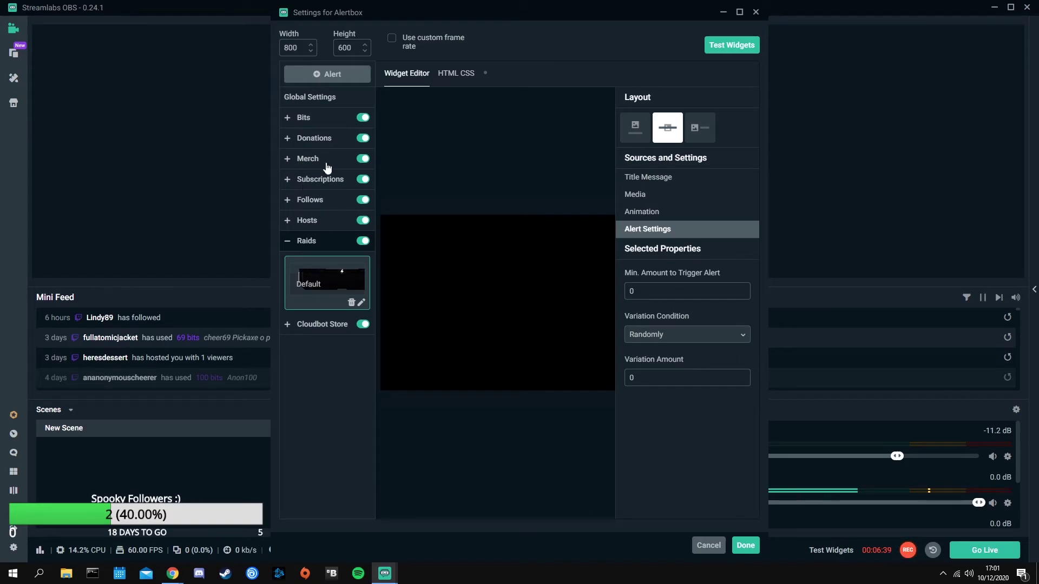
# Review the default subscription alert's title message and media, and finish the Alertbox settings
pyautogui.click(332, 180)
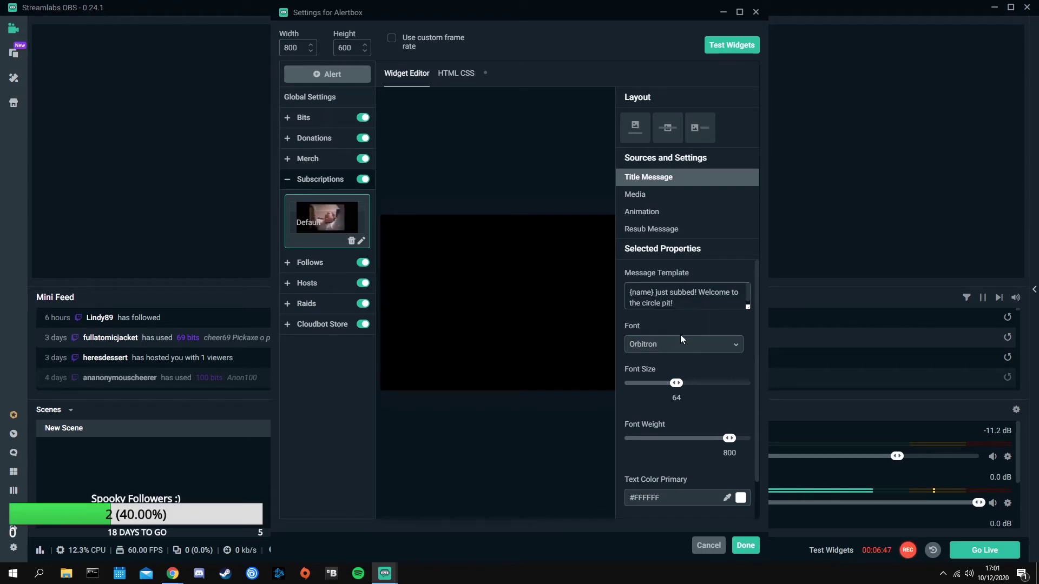
pyautogui.scroll(-1, 680, 325)
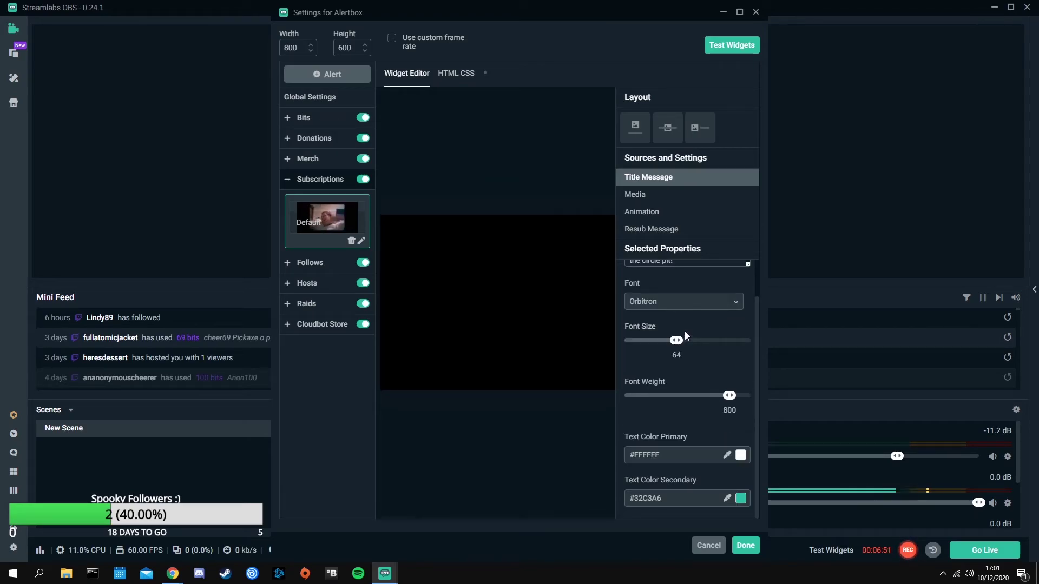
pyautogui.scroll(1, 686, 331)
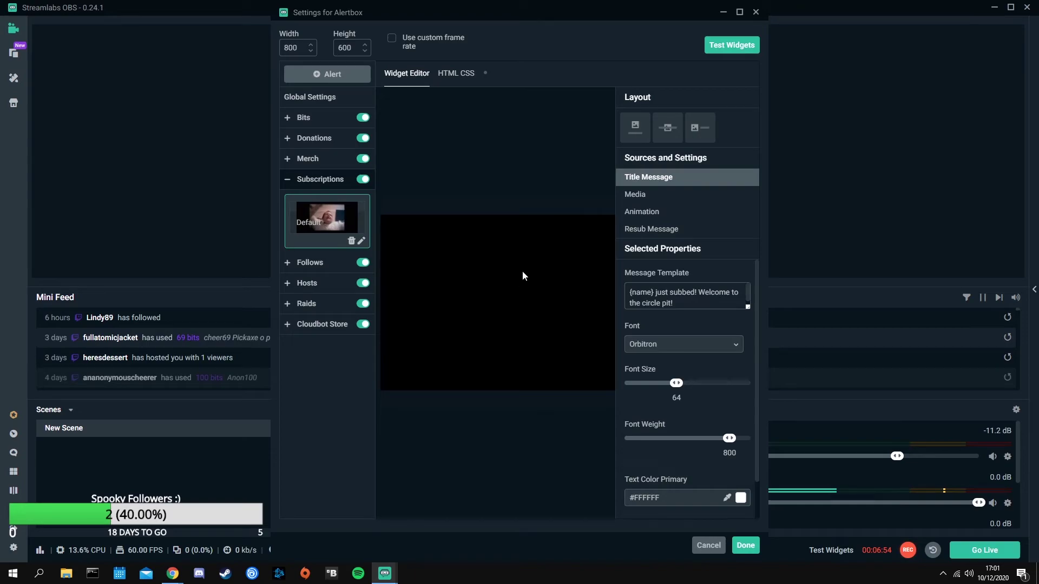
pyautogui.click(659, 195)
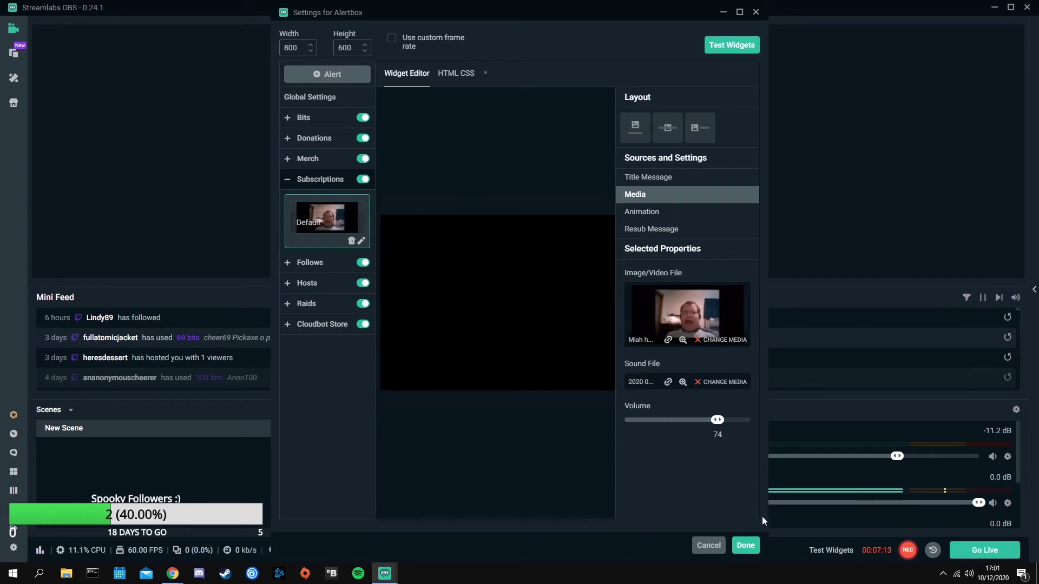
pyautogui.click(746, 547)
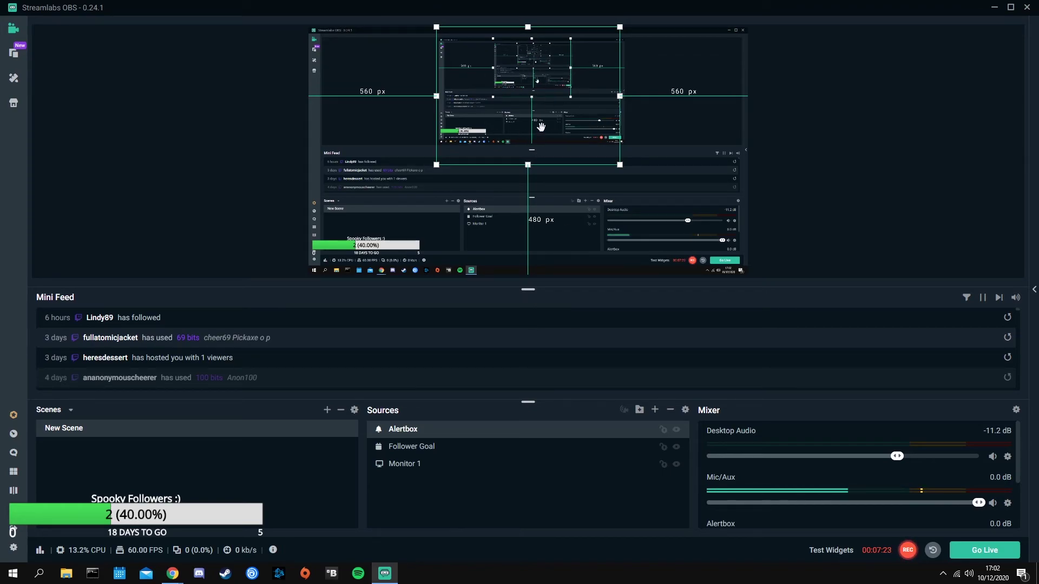
# Fire a test follow alert on the canvas and mute Desktop Audio in the mixer
pyautogui.click(832, 550)
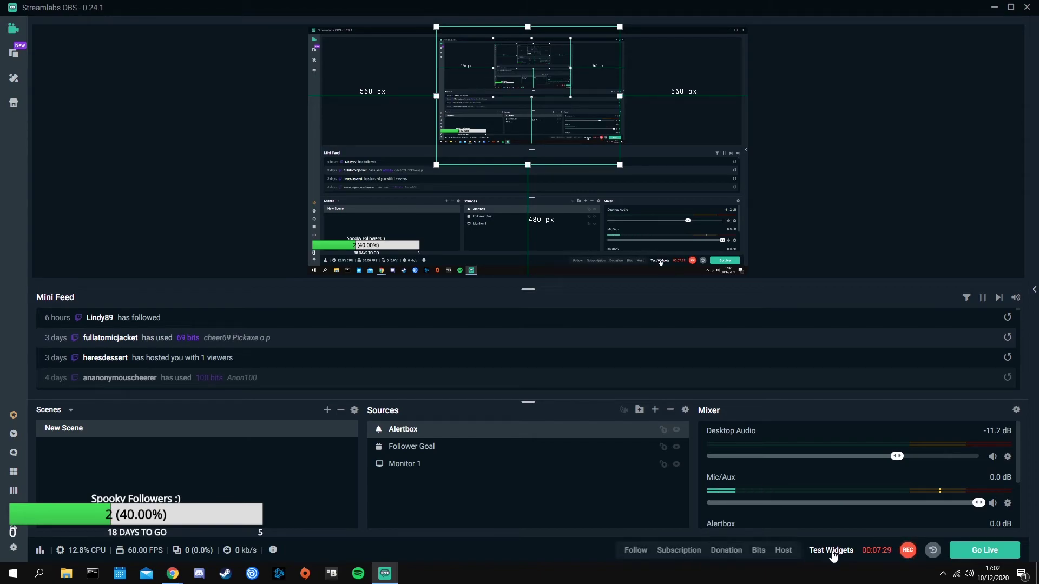
pyautogui.click(633, 551)
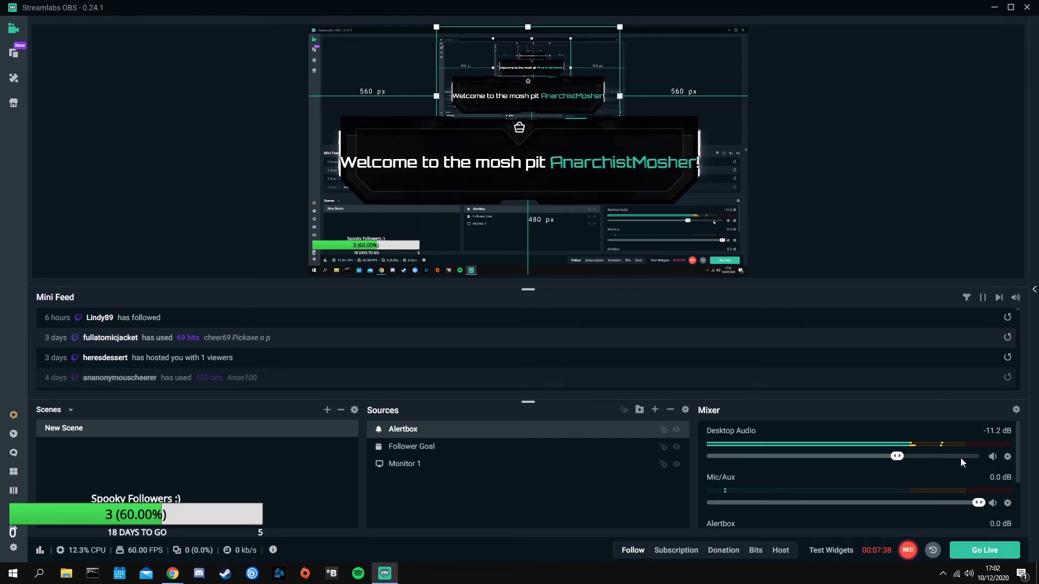
pyautogui.click(992, 457)
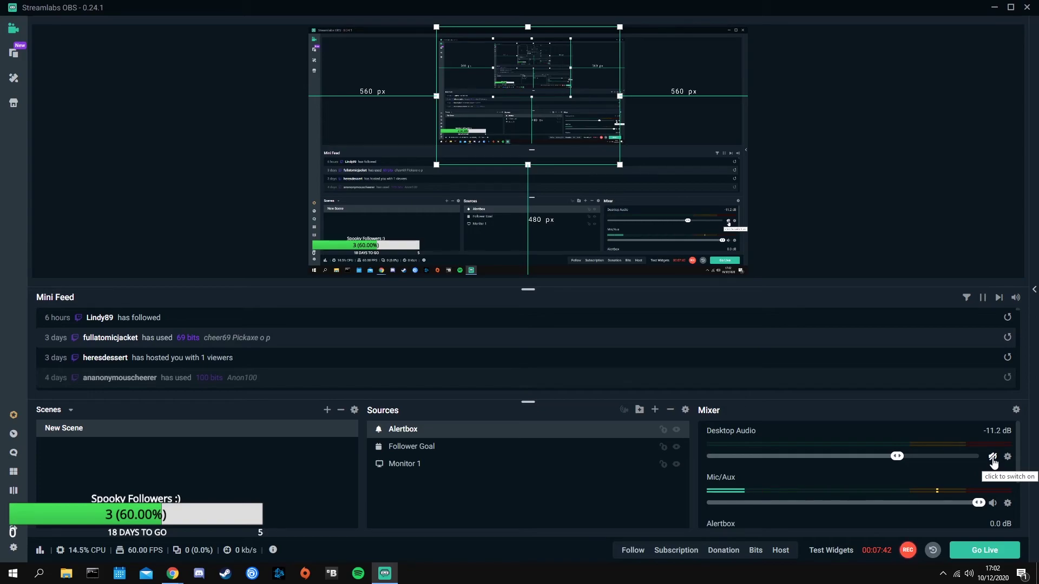
pyautogui.click(992, 458)
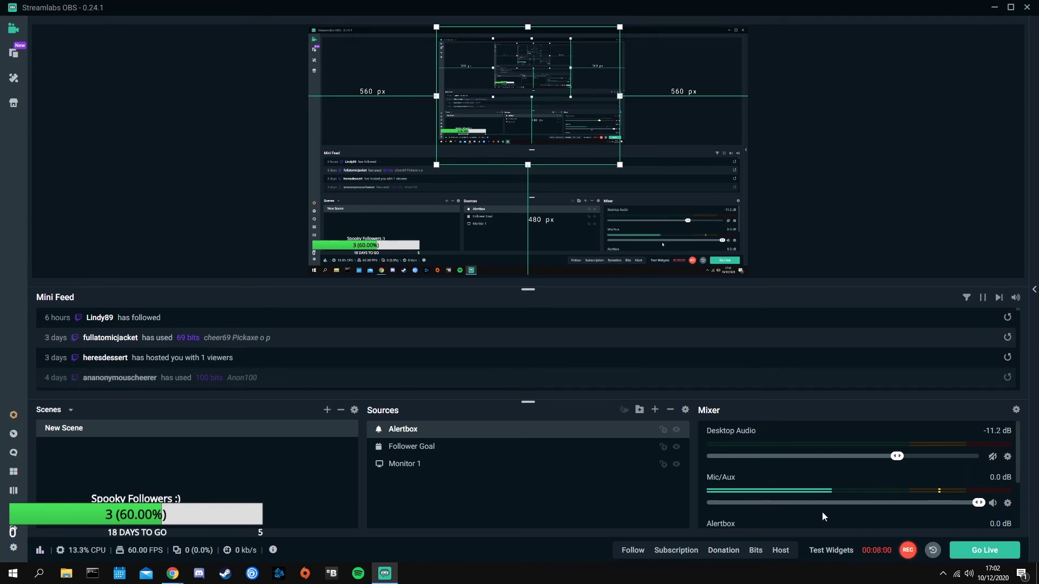
# Fire test donation, subscription, bits and host alerts, and unmute Desktop Audio
pyautogui.click(724, 550)
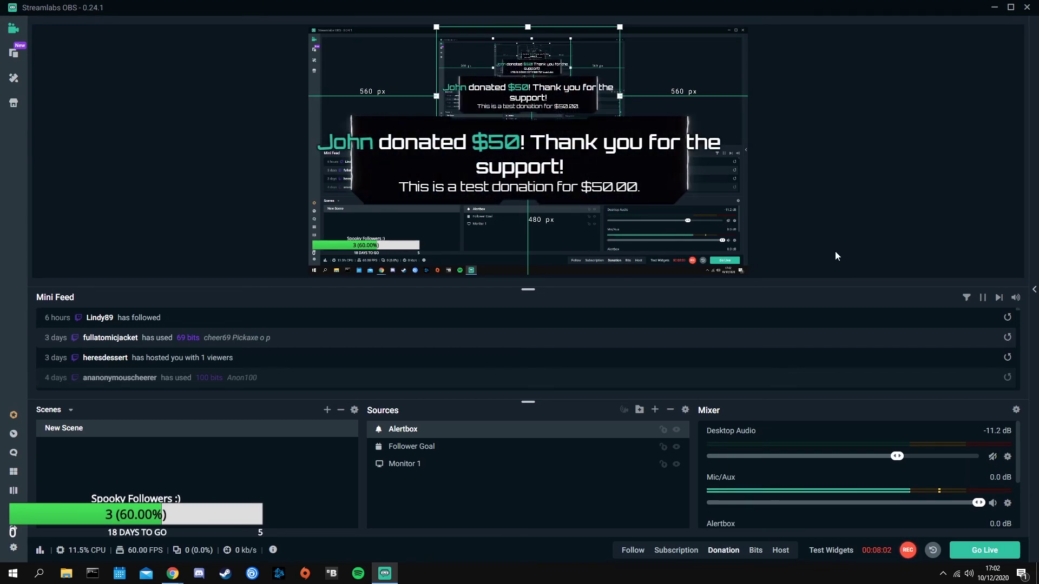
pyautogui.click(671, 552)
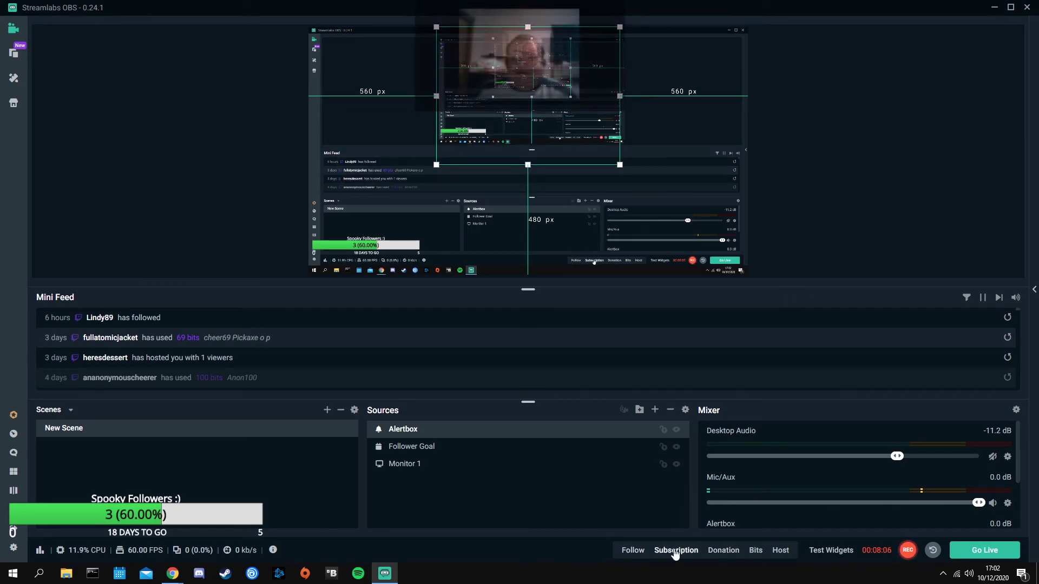
pyautogui.click(755, 550)
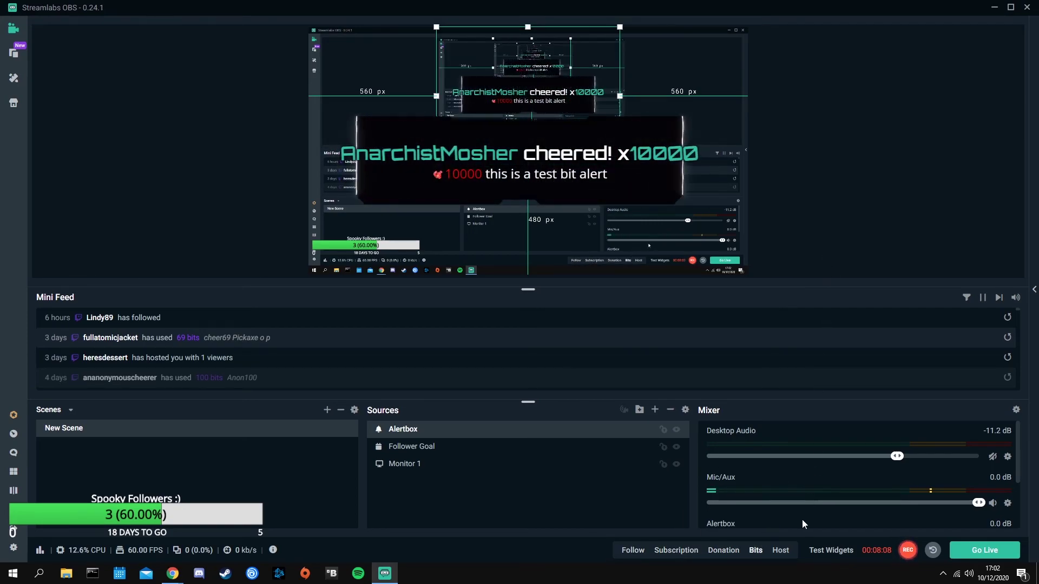
pyautogui.click(781, 550)
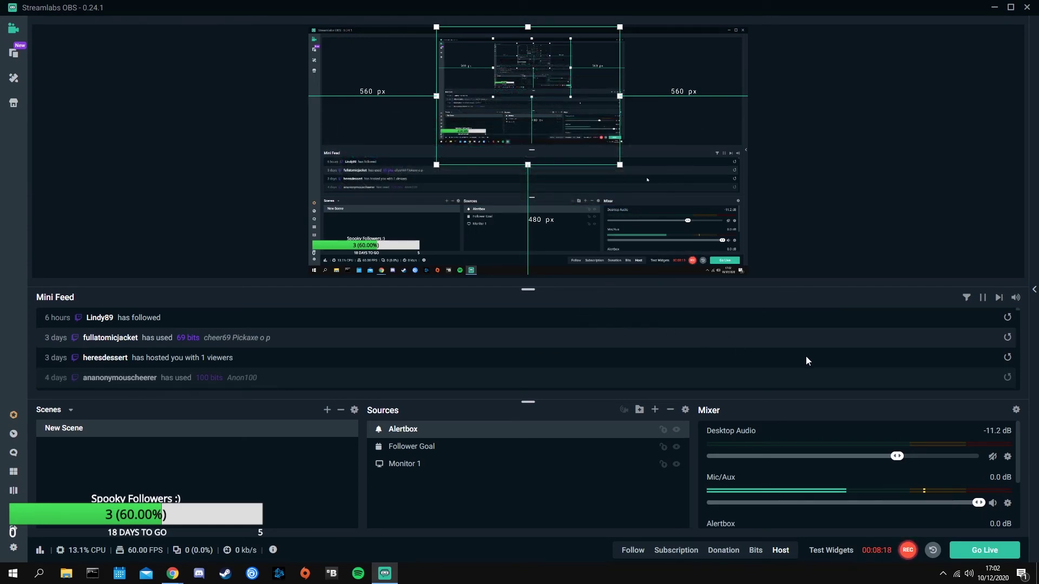
pyautogui.click(992, 456)
# Shrink the Alertbox to about 290 px wide and place it near the middle of the canvas's top edge
pyautogui.click(728, 209)
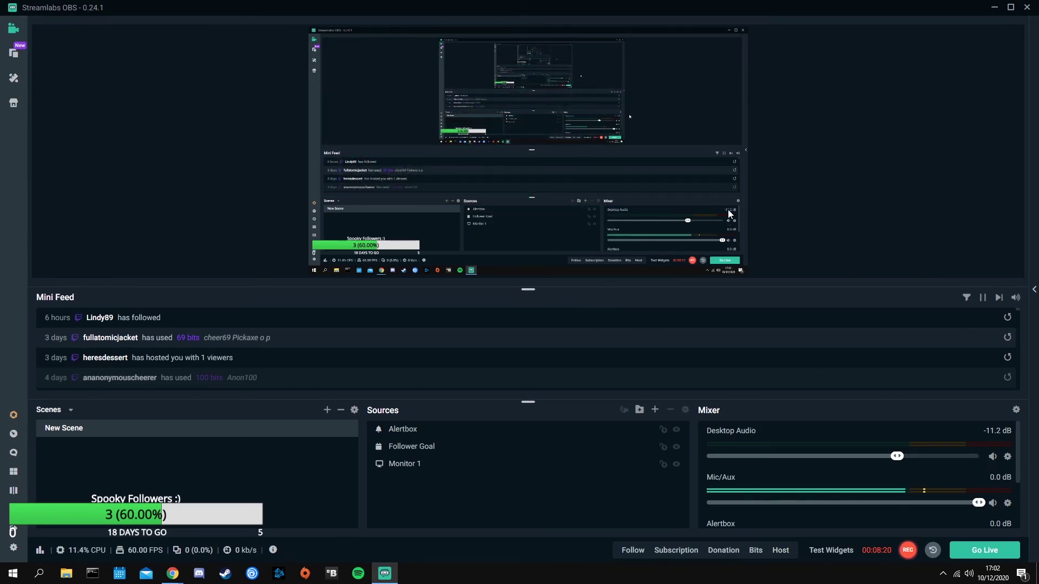
pyautogui.click(417, 429)
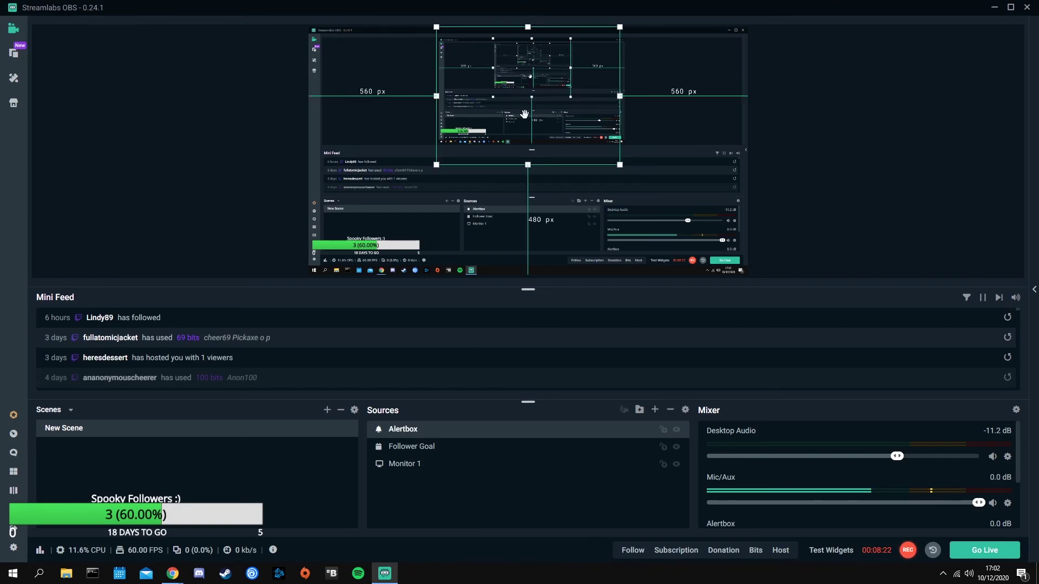
pyautogui.moveTo(524, 113); pyautogui.dragTo(533, 71)
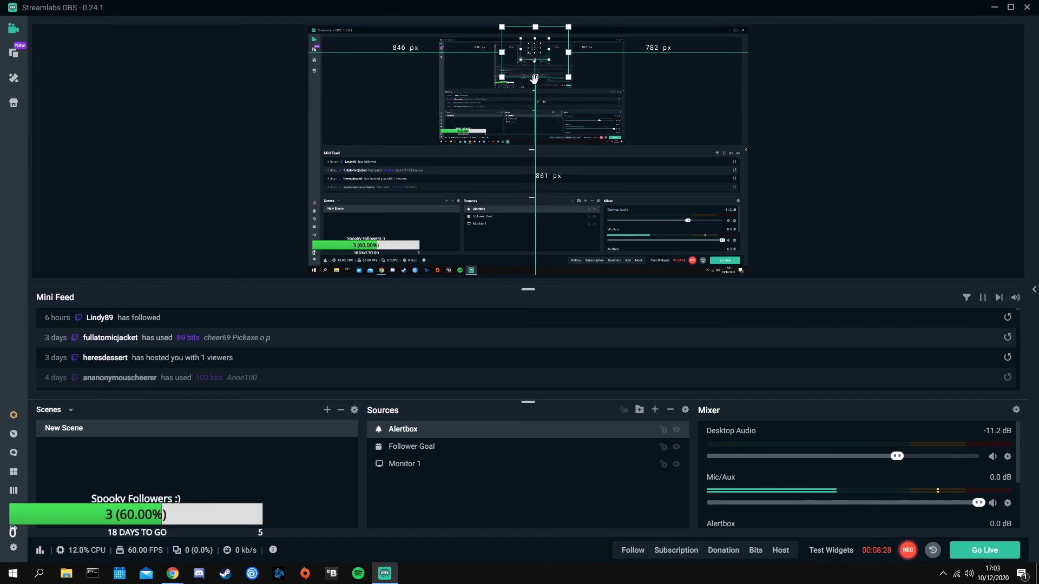
pyautogui.click(861, 212)
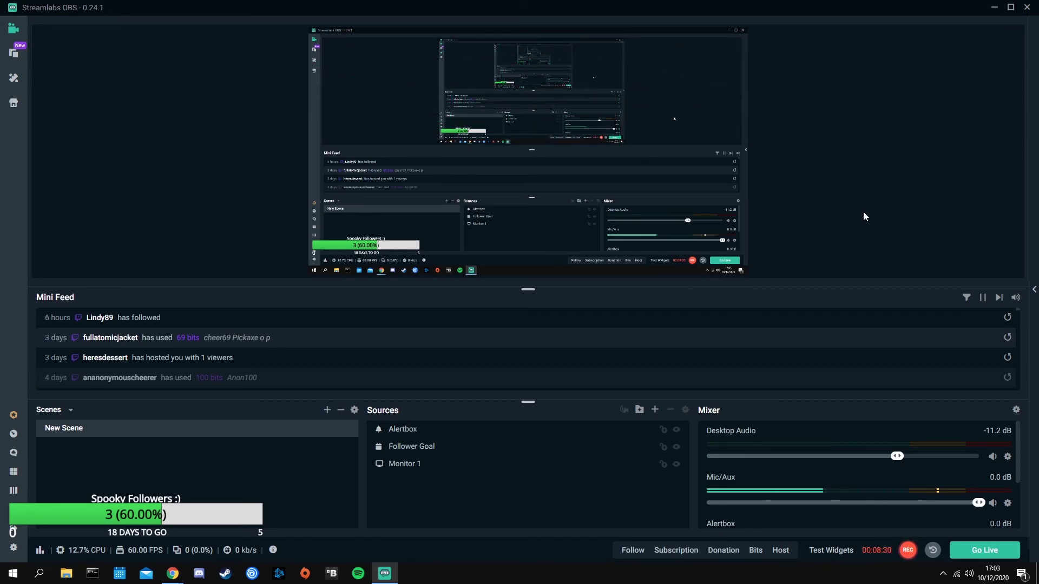